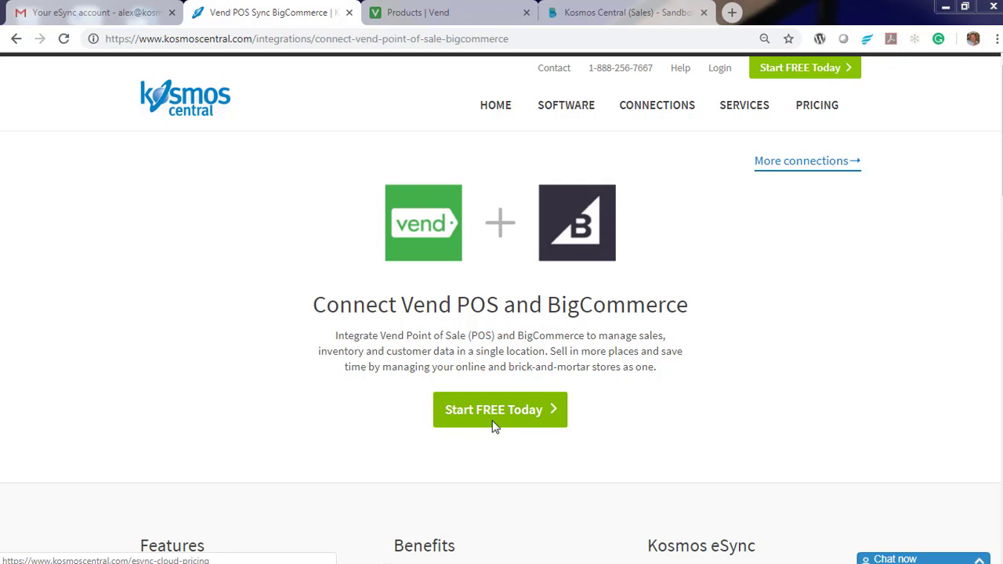
Open the eSync sign-in page from the account e-mail and log in to the eSync account
{"action": "left_click", "coordinate": [81, 19]}
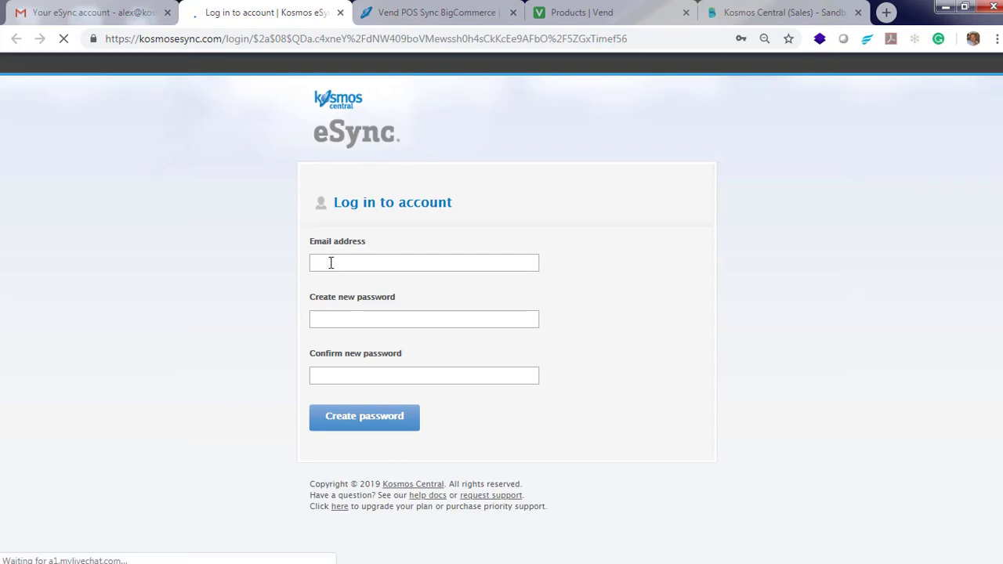
{"action": "left_click", "coordinate": [331, 262]}
{"action": "left_click", "coordinate": [277, 254]}
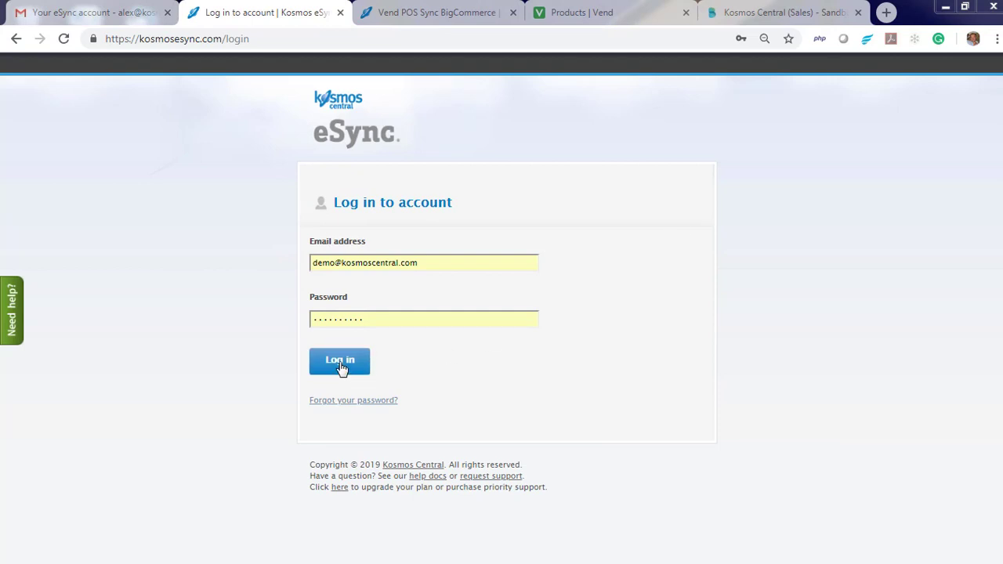
{"action": "left_click", "coordinate": [341, 367]}
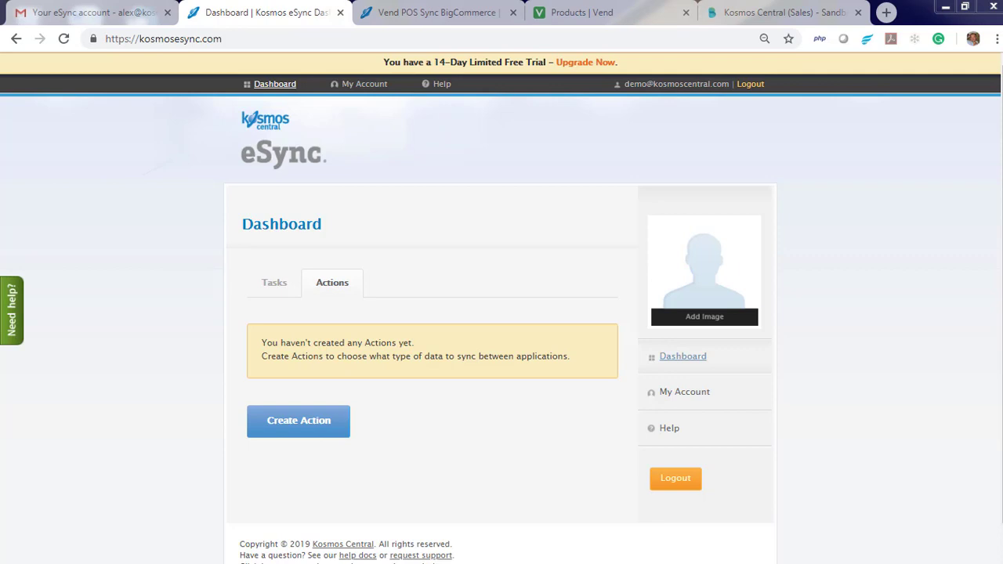
Create a new action with Vend as the first connection and open its access form
{"action": "left_click", "coordinate": [298, 421]}
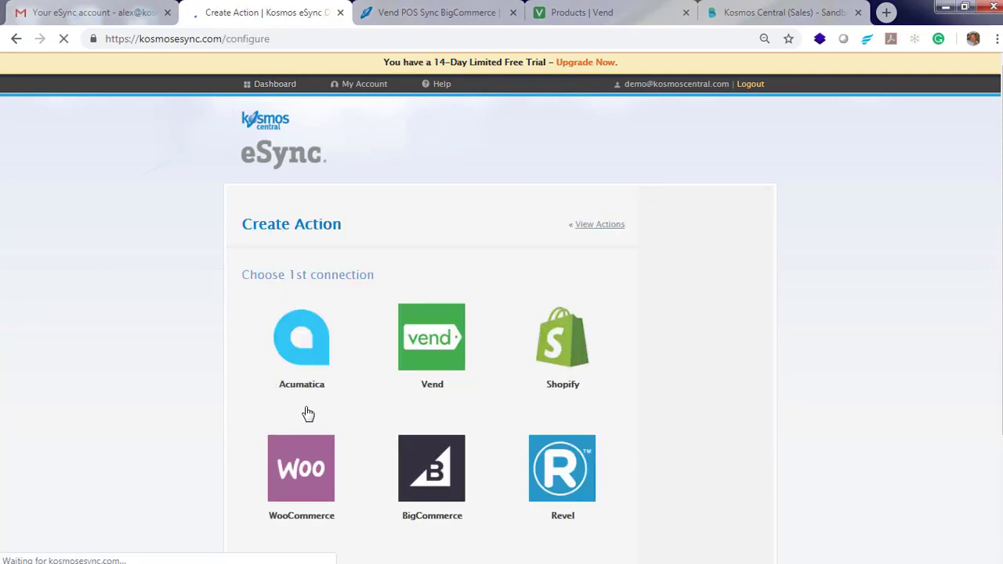
{"action": "left_click", "coordinate": [428, 348]}
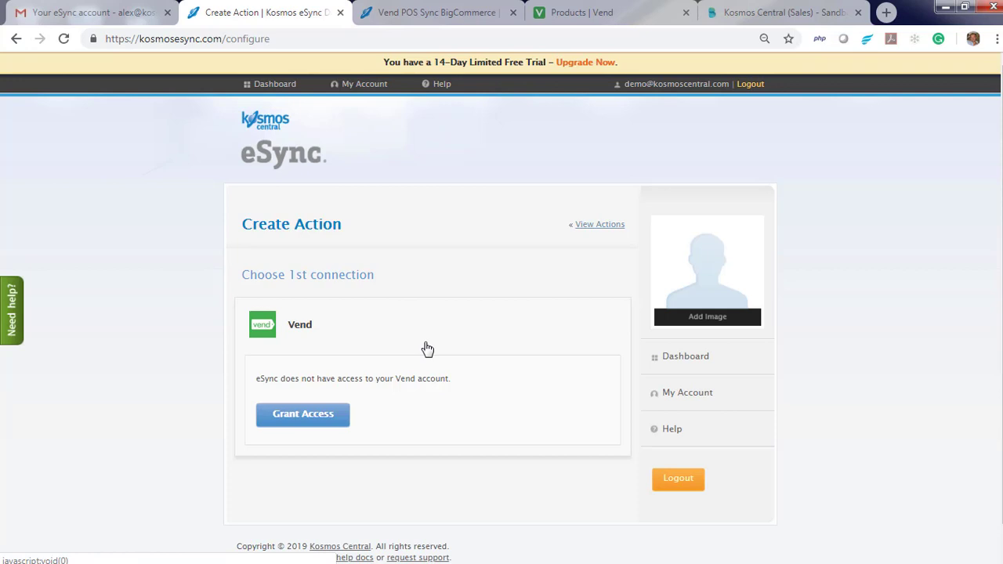
{"action": "left_click", "coordinate": [300, 416]}
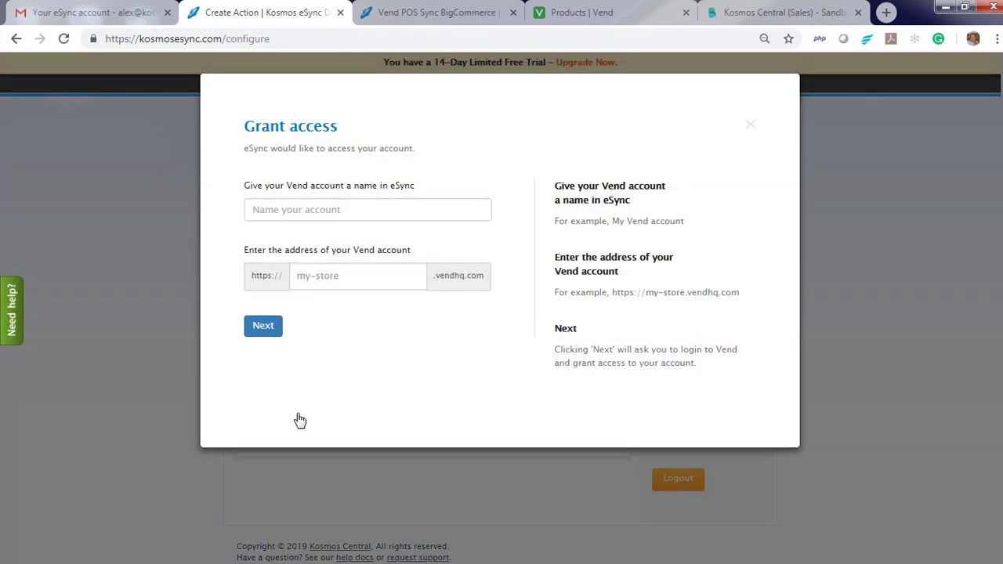
Name the account Vend POS, set its address to kosmos.vendhq.com and submit the access form
{"action": "left_click", "coordinate": [323, 207]}
{"action": "type", "text": "V"}
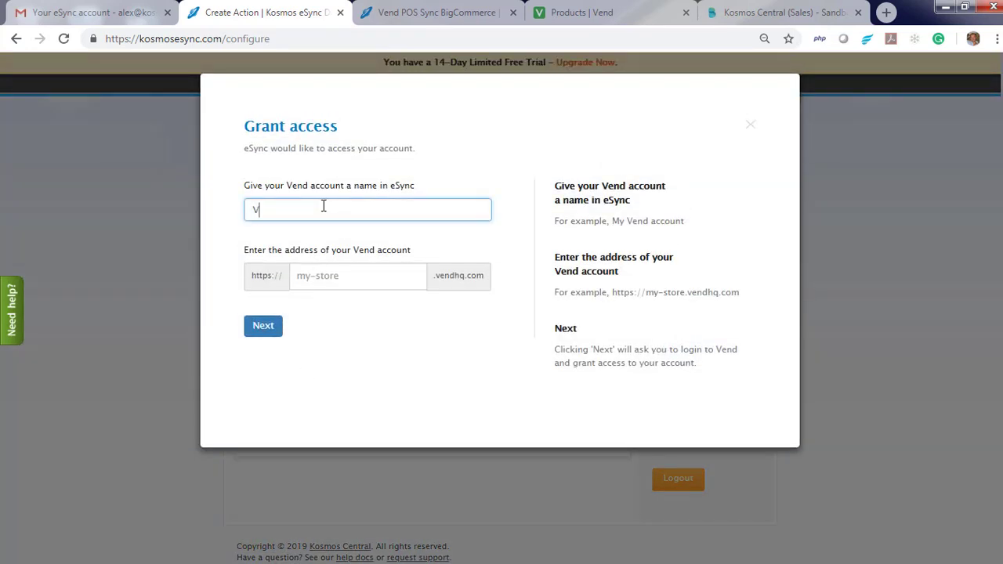
{"action": "type", "text": "end POS"}
{"action": "key", "text": "Tab"}
{"action": "type", "text": "kosmos"}
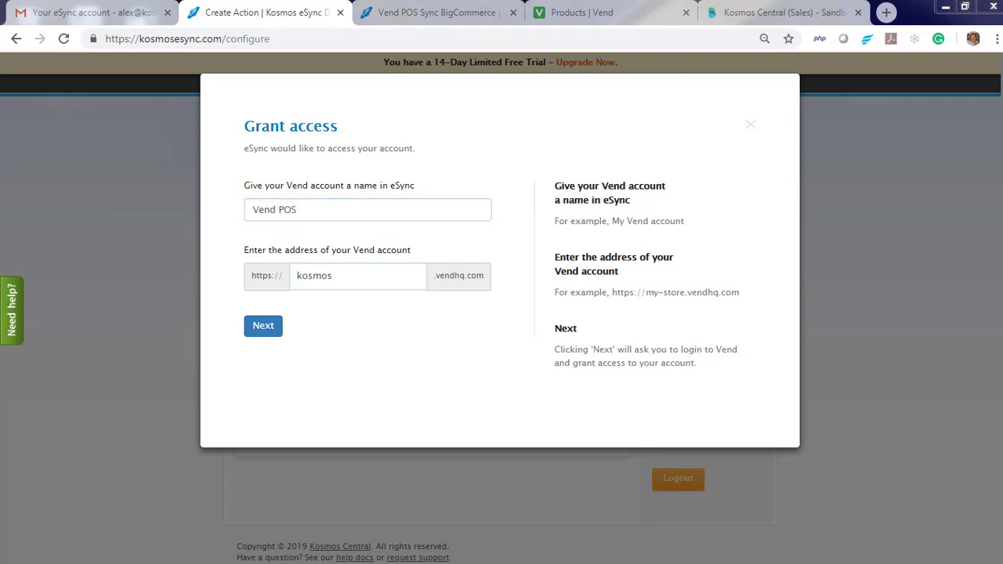
{"action": "left_click", "coordinate": [263, 326]}
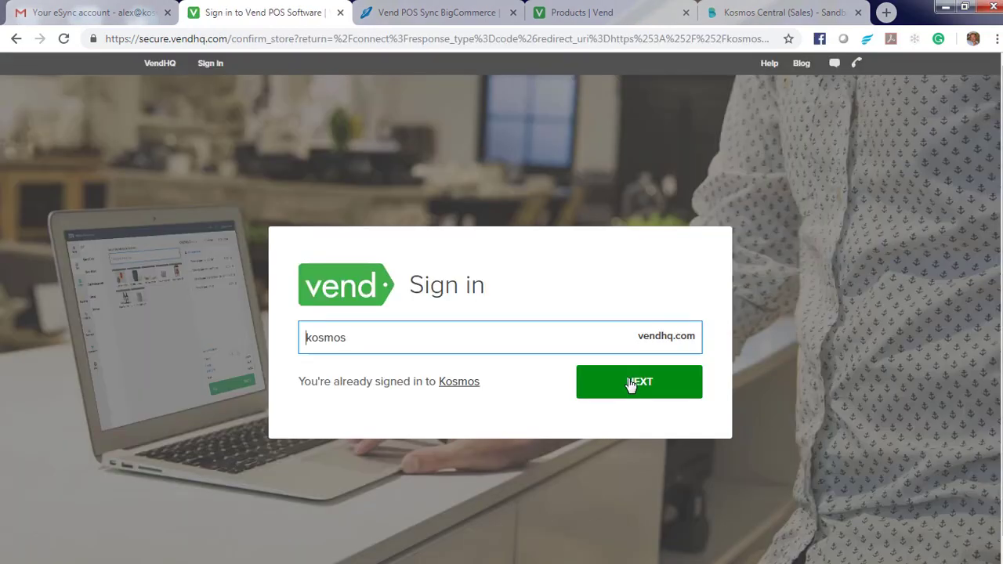
Allow Kosmos eSync to access the kosmos Vend store and use Vend POS as the first connection
{"action": "left_click", "coordinate": [632, 383]}
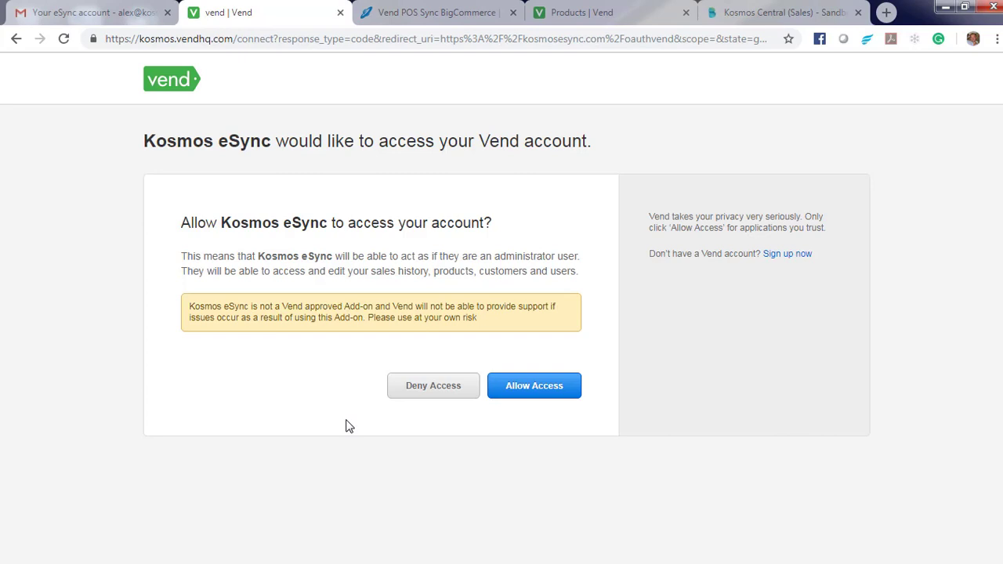
{"action": "left_click", "coordinate": [530, 392]}
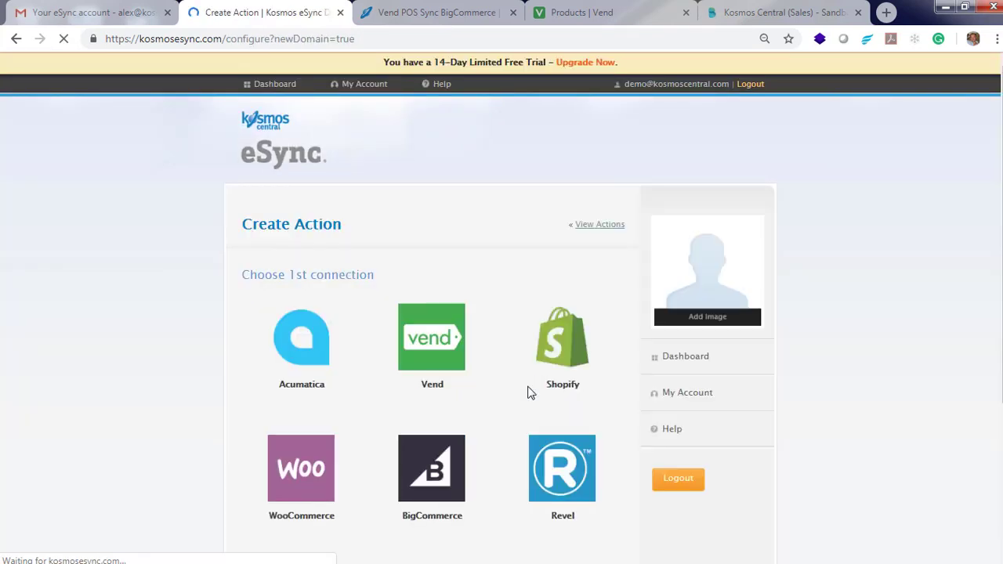
{"action": "left_click", "coordinate": [432, 354]}
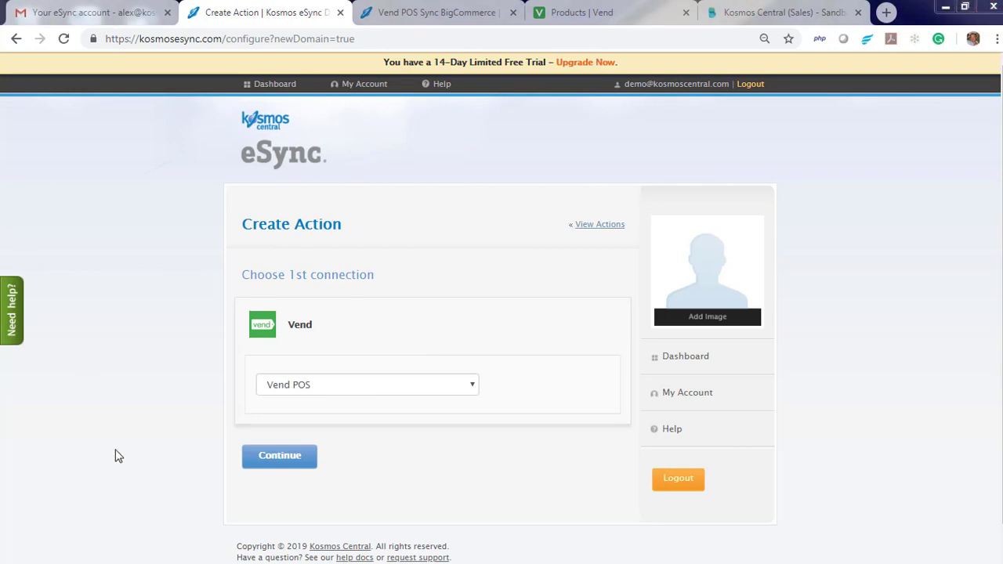
{"action": "left_click", "coordinate": [264, 460]}
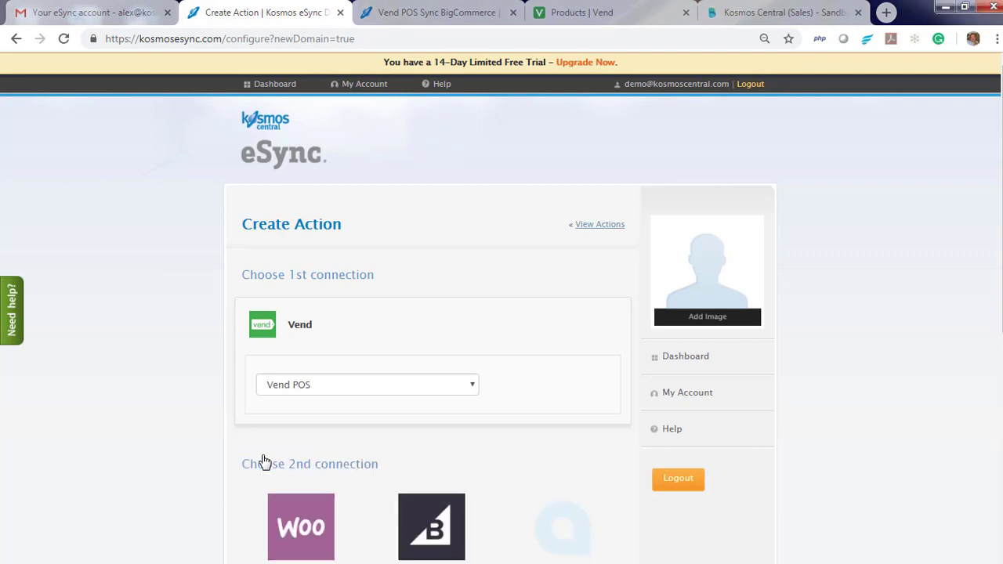
Choose BigCommerce as the second connection and open its access form
{"action": "scroll", "coordinate": [193, 458], "scroll_direction": "down", "scroll_amount": 2}
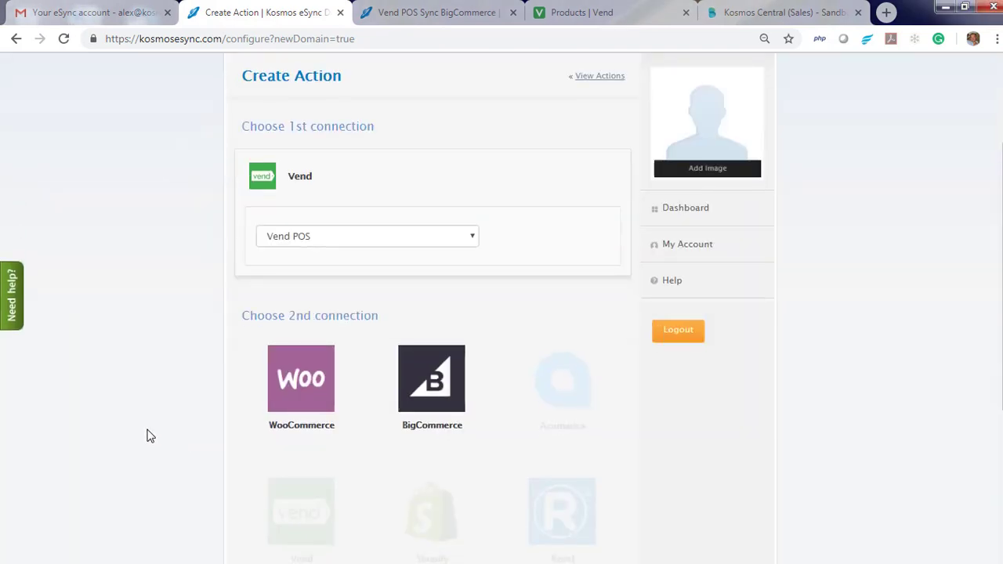
{"action": "left_click", "coordinate": [431, 383]}
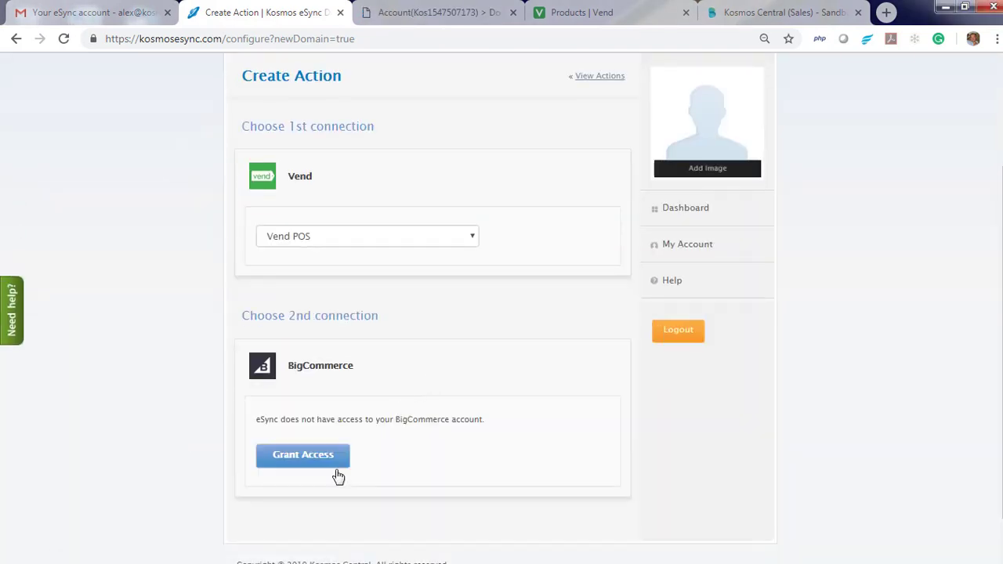
{"action": "left_click", "coordinate": [308, 461]}
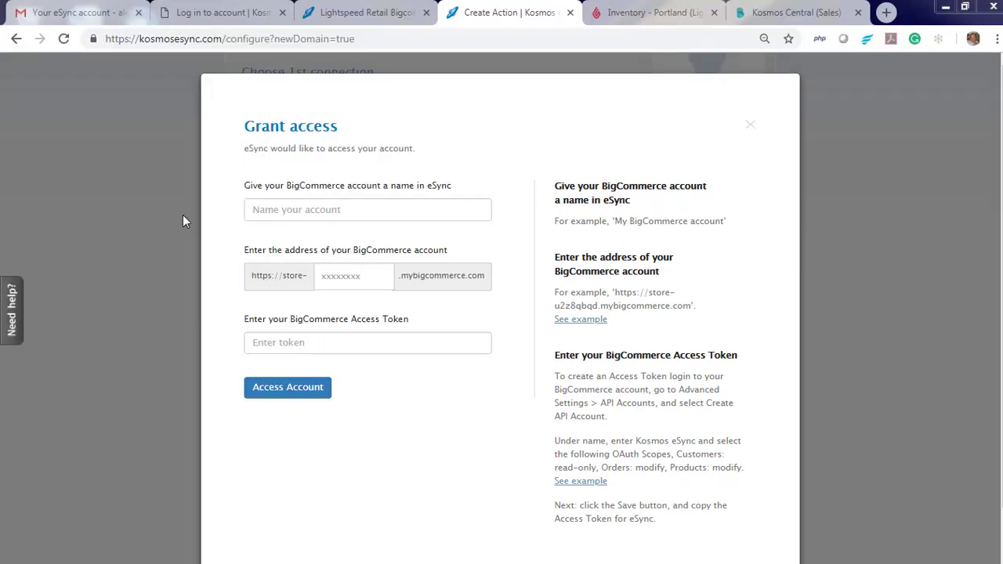
Name the BigCommerce account Kosmos BC Store in the access form
{"action": "left_click", "coordinate": [267, 208]}
{"action": "type", "text": "Kosmos BC Store"}
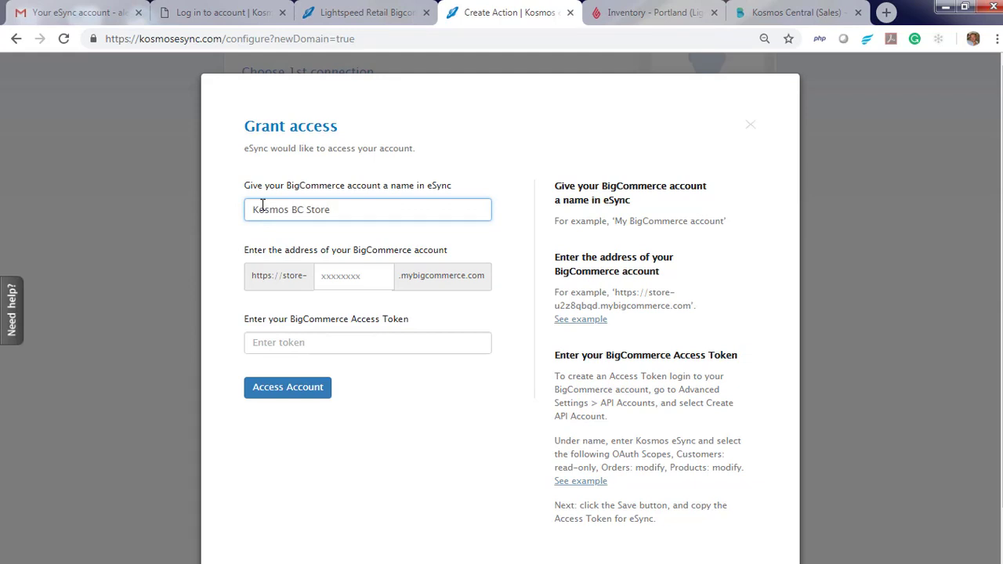
{"action": "left_click", "coordinate": [319, 277]}
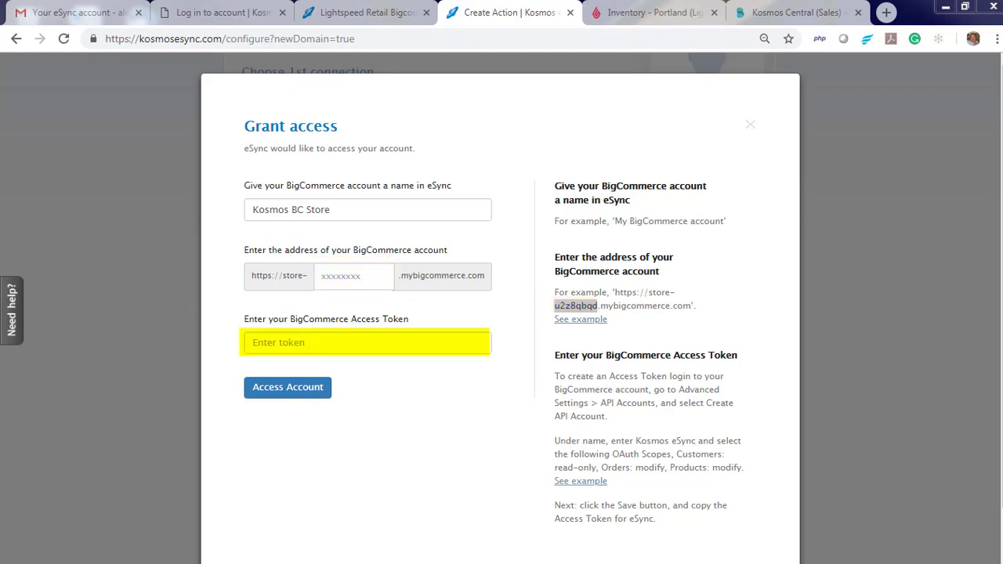
{"action": "left_click", "coordinate": [259, 345]}
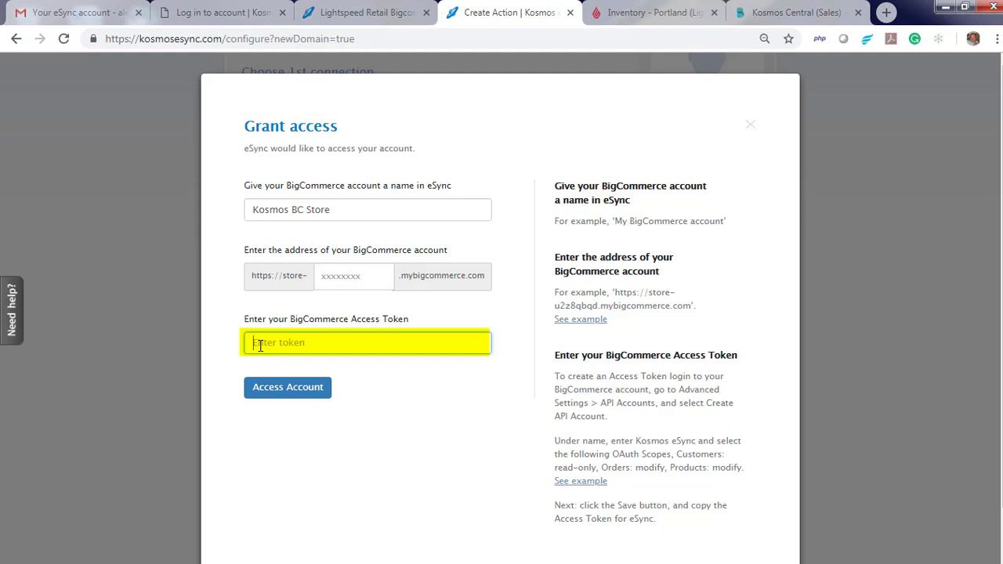
Switch to the BigCommerce store admin and start a new API account under the advanced settings
{"action": "left_click", "coordinate": [772, 13]}
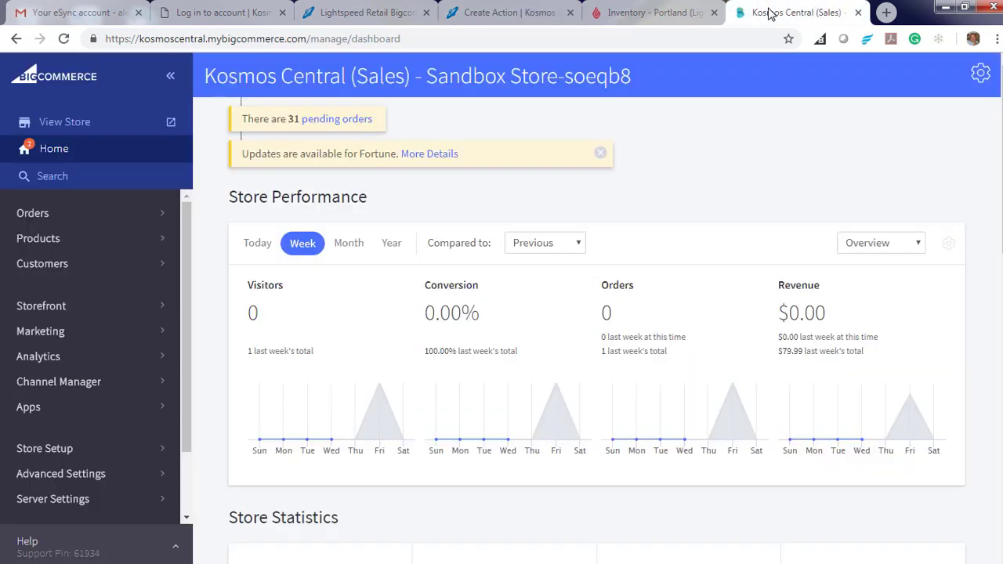
{"action": "left_click", "coordinate": [76, 477]}
{"action": "scroll", "coordinate": [76, 480], "scroll_direction": "down", "scroll_amount": 2}
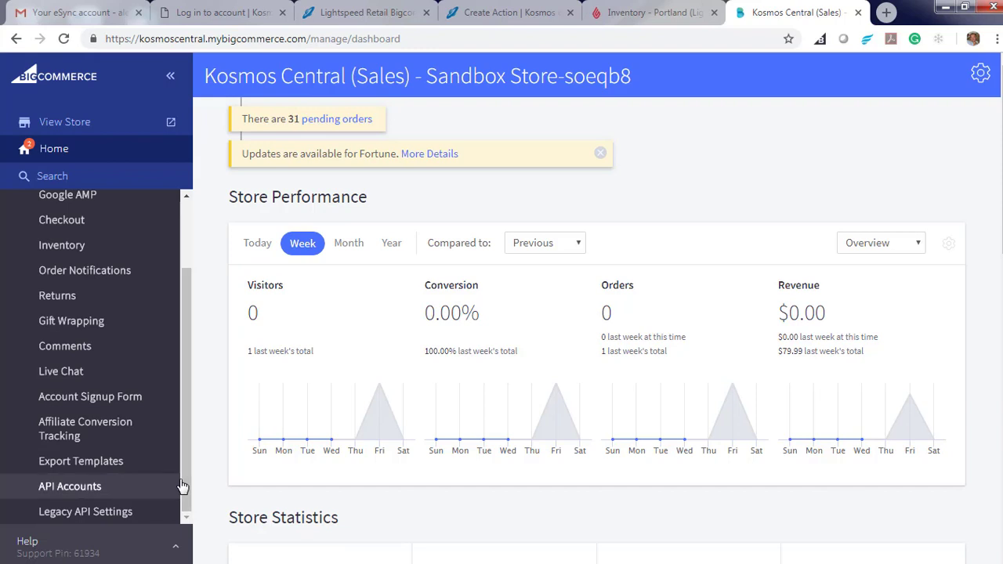
{"action": "left_click", "coordinate": [76, 487]}
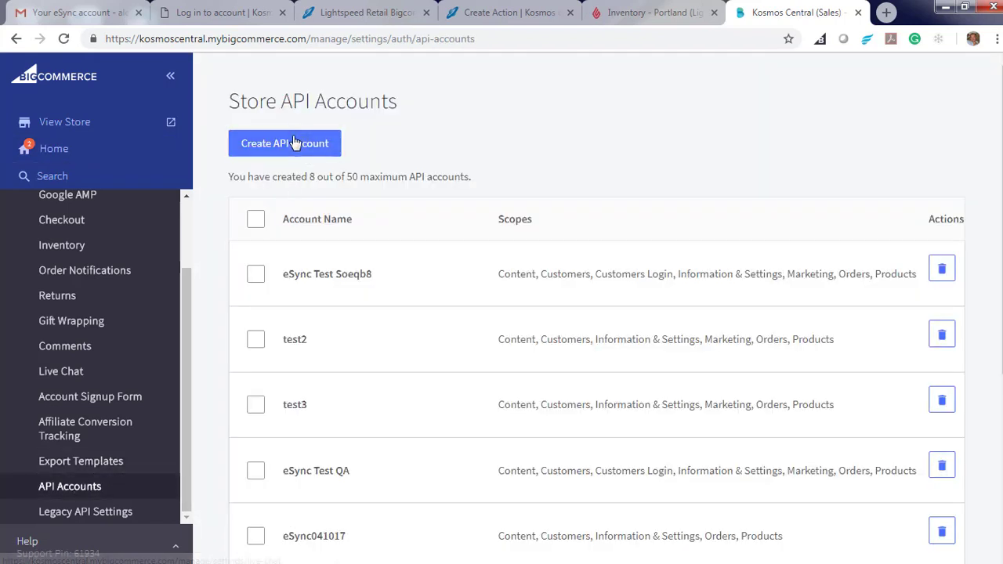
{"action": "left_click", "coordinate": [289, 145]}
Name the new API account LS BC DEMO
{"action": "left_click", "coordinate": [294, 180]}
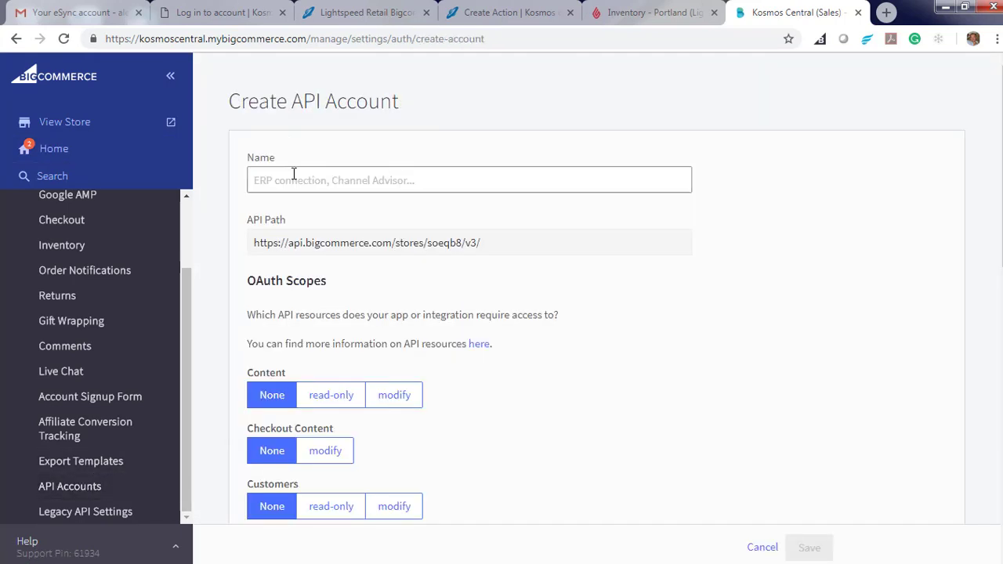
{"action": "type", "text": "LS  BC CE"}
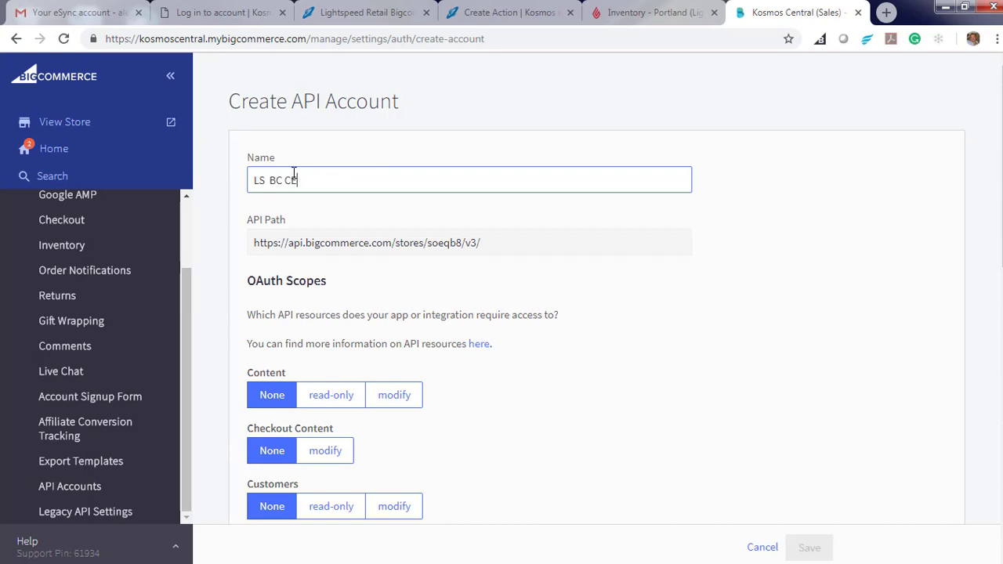
{"action": "type", "text": "MO"}
{"action": "key", "text": "Left"}
{"action": "key", "text": "Left"}
{"action": "key", "text": "Left"}
{"action": "key", "text": "BackSpace"}
{"action": "type", "text": "D"}
Copy the store ID from the API path into the BigCommerce account address in the eSync access form
{"action": "left_click", "coordinate": [454, 242]}
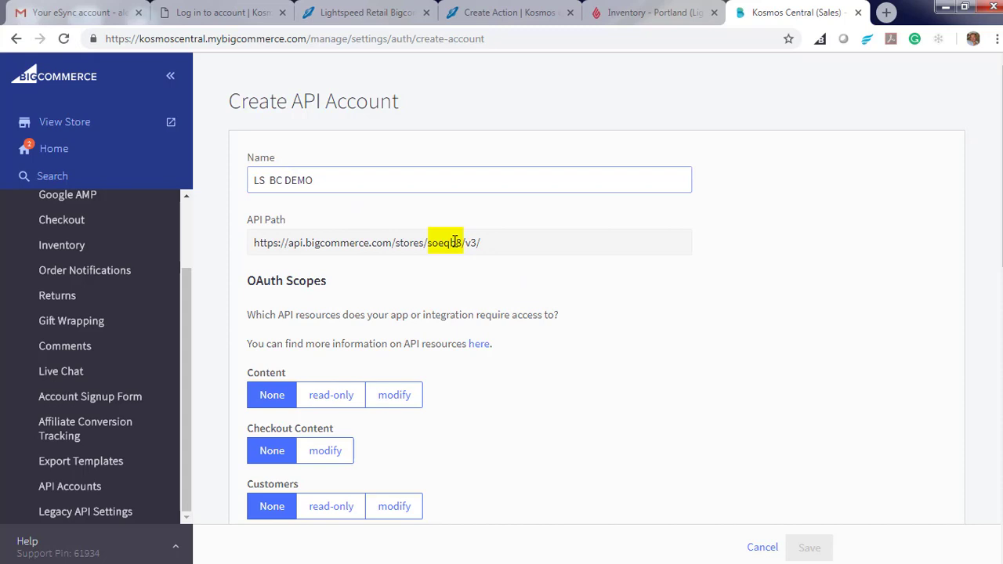
{"action": "left_click_drag", "start_coordinate": [462, 243], "coordinate": [429, 243]}
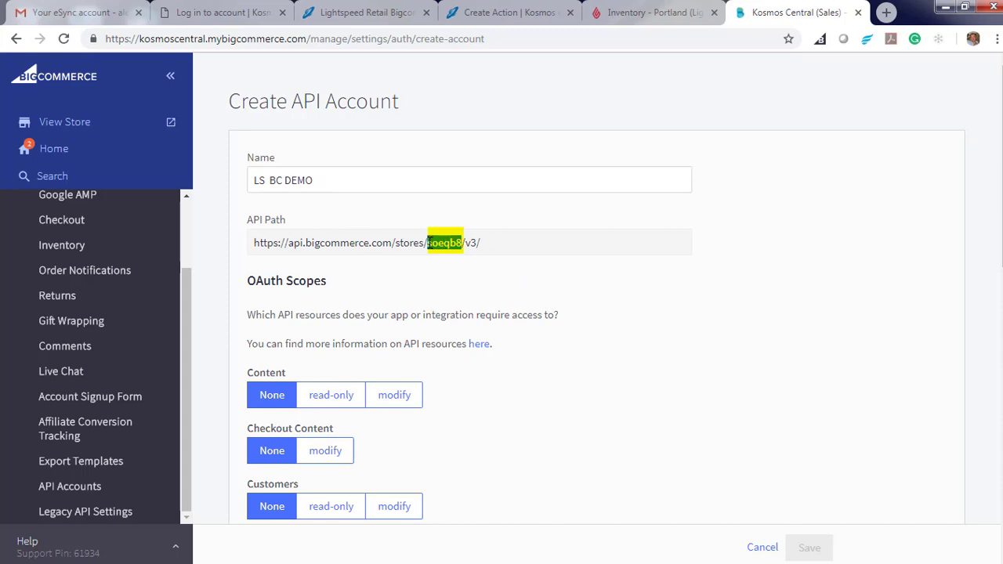
{"action": "right_click", "coordinate": [441, 243]}
{"action": "left_click", "coordinate": [471, 253]}
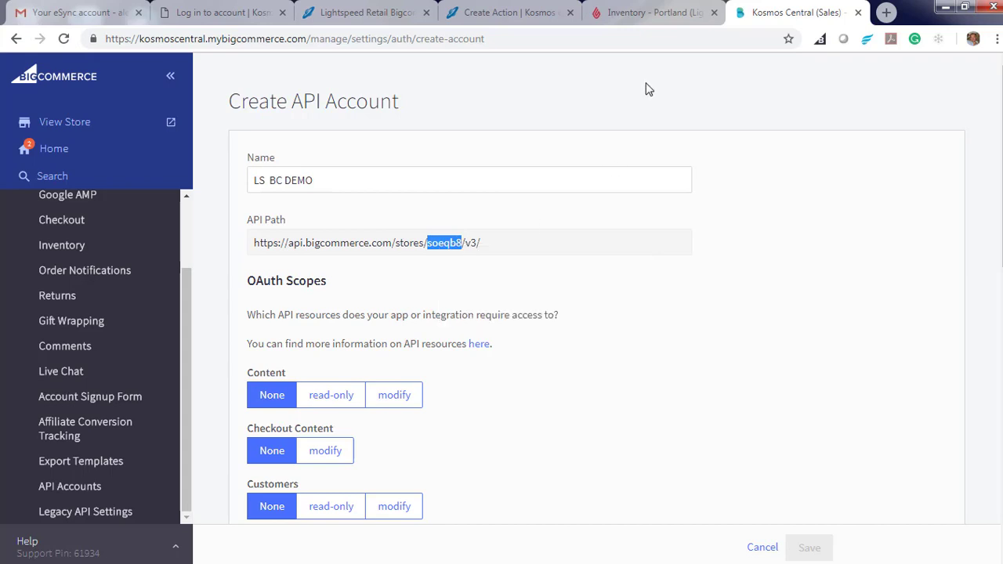
{"action": "left_click", "coordinate": [523, 16]}
{"action": "left_click", "coordinate": [361, 279]}
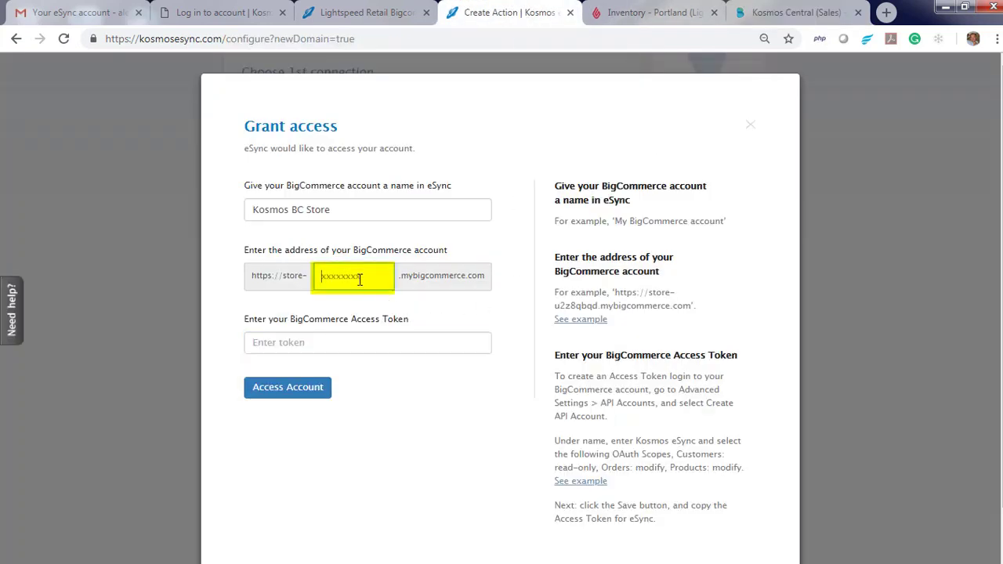
{"action": "key", "text": "ctrl+v"}
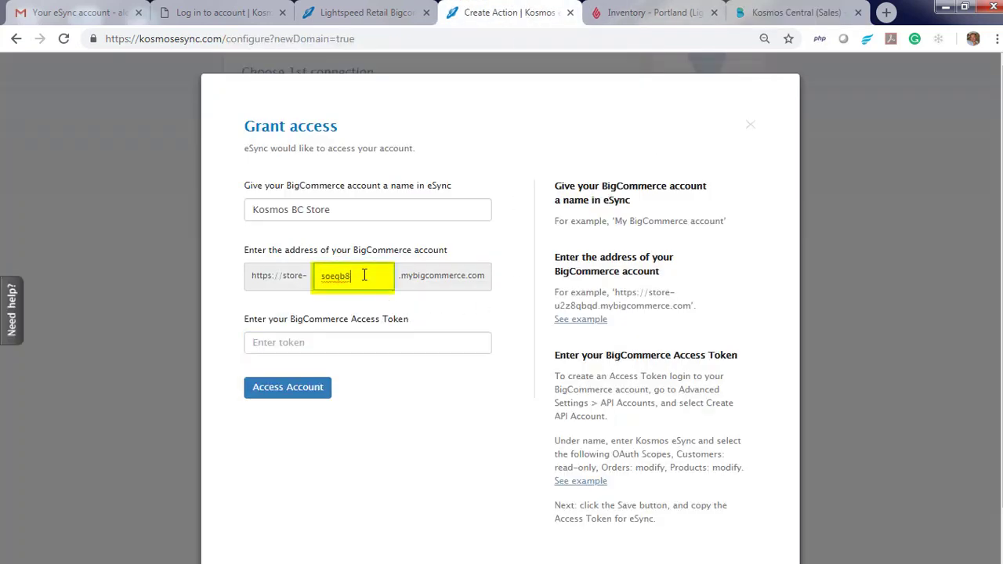
{"action": "left_click", "coordinate": [315, 341]}
In the BigCommerce admin, set the Customers, Orders, Order Transactions and Products scopes to modify and save the API account
{"action": "left_click", "coordinate": [830, 14]}
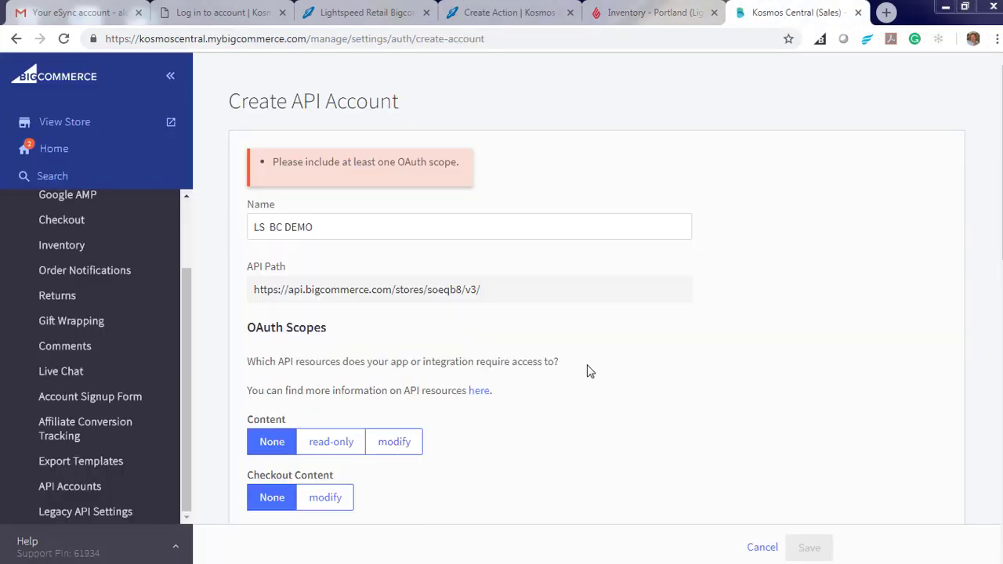
{"action": "scroll", "coordinate": [612, 381], "scroll_direction": "down", "scroll_amount": 5}
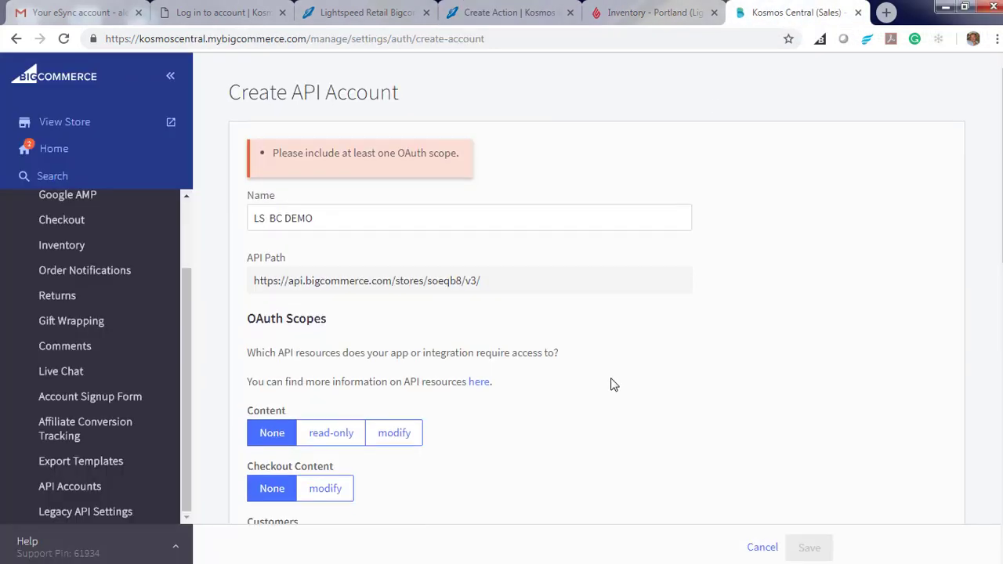
{"action": "scroll", "coordinate": [611, 384], "scroll_direction": "down", "scroll_amount": 1}
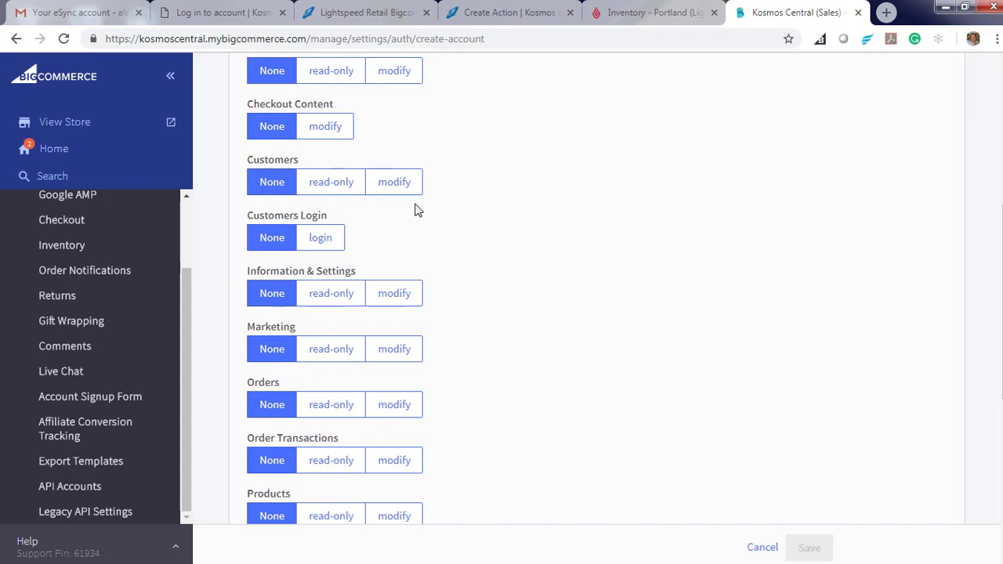
{"action": "left_click", "coordinate": [400, 189]}
{"action": "scroll", "coordinate": [580, 283], "scroll_direction": "down", "scroll_amount": 2}
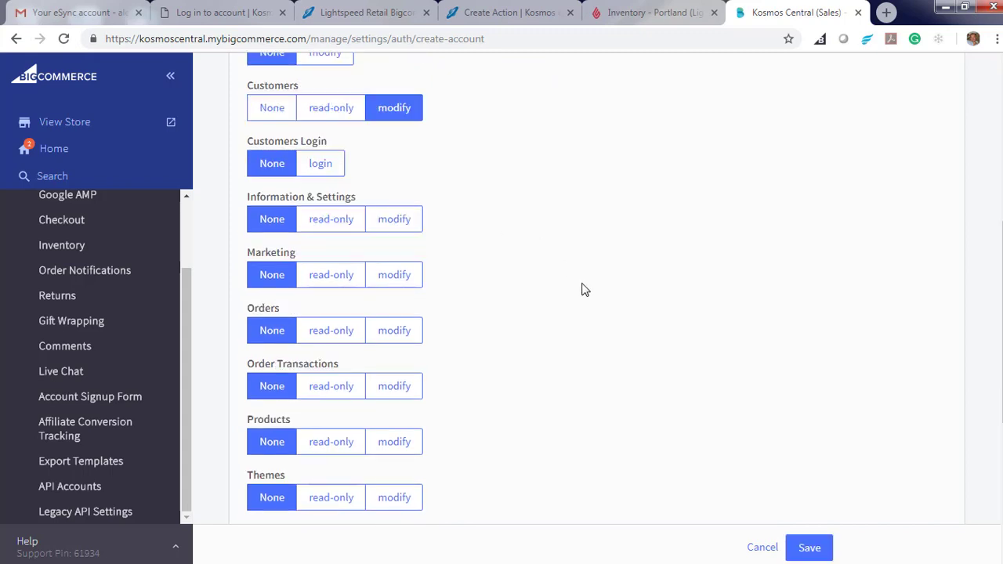
{"action": "left_click", "coordinate": [395, 264]}
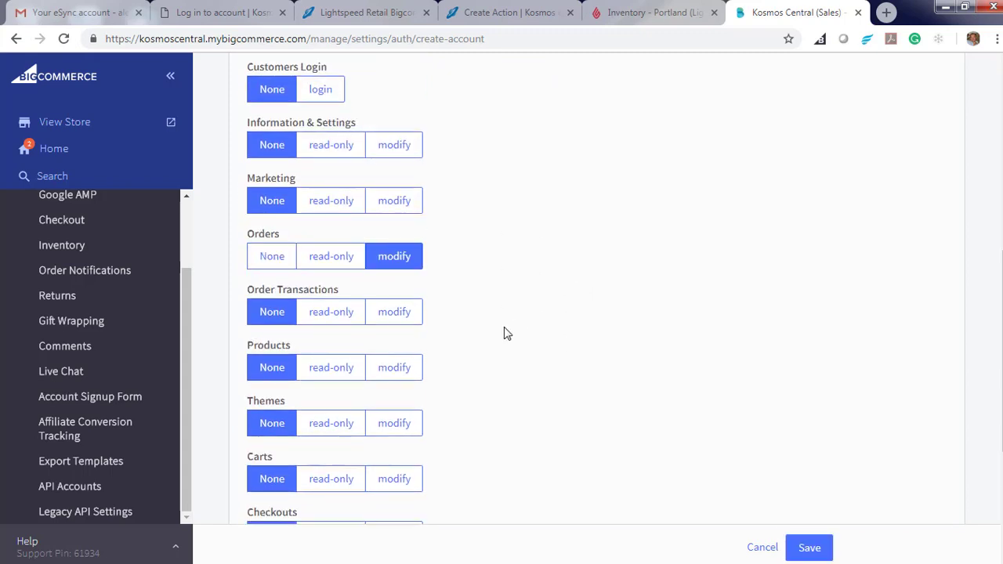
{"action": "left_click", "coordinate": [395, 315]}
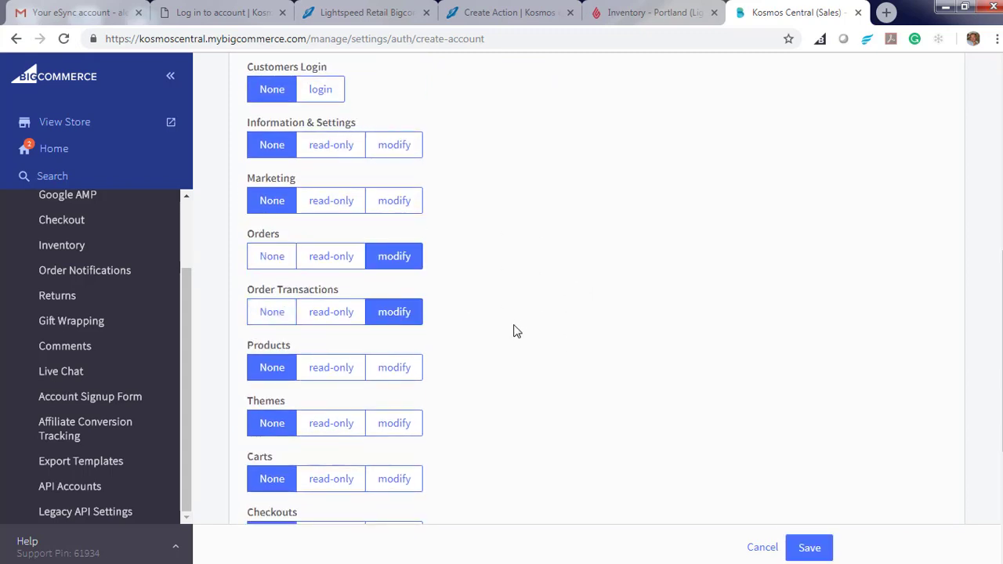
{"action": "left_click", "coordinate": [393, 369]}
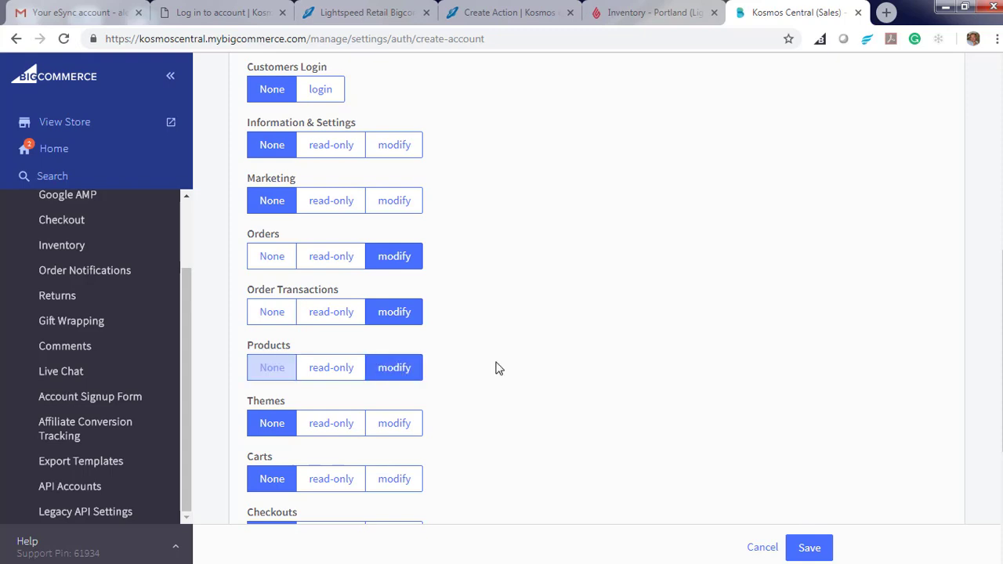
{"action": "left_click", "coordinate": [809, 548]}
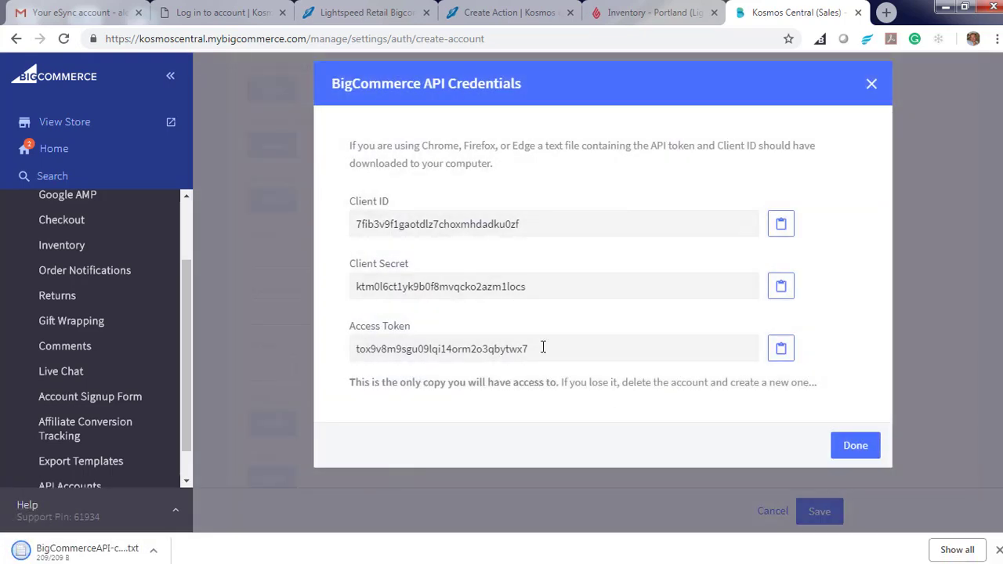
Copy the new BigCommerce access token into the token field of the eSync access form and grant access to the account
{"action": "left_click_drag", "start_coordinate": [543, 348], "coordinate": [348, 342]}
{"action": "left_click", "coordinate": [349, 348]}
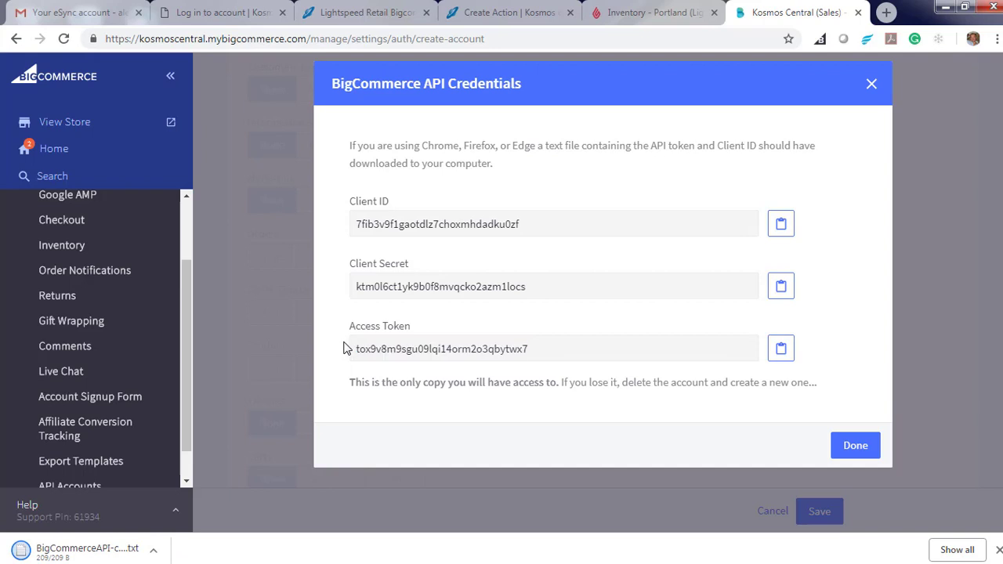
{"action": "left_click", "coordinate": [781, 349]}
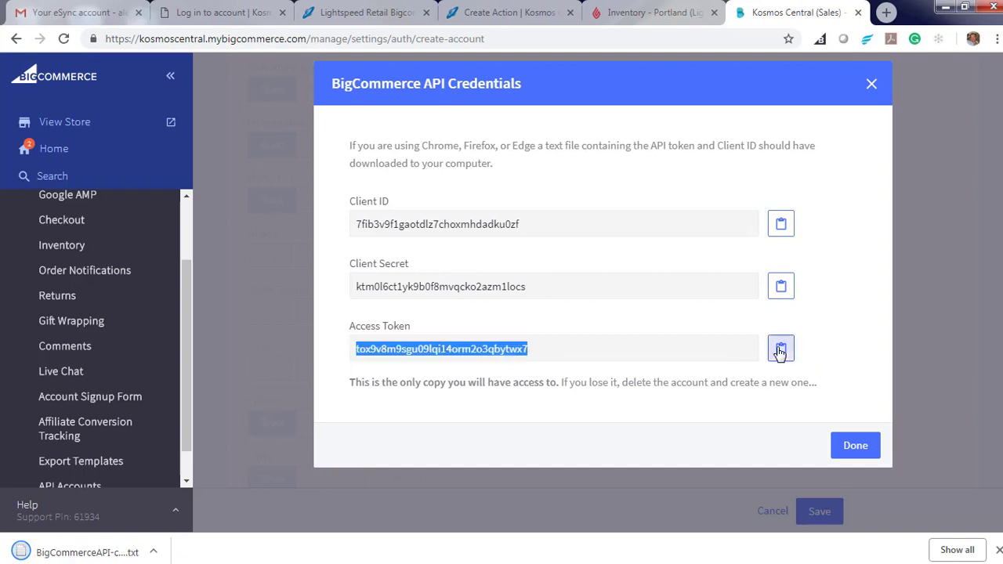
{"action": "left_click", "coordinate": [488, 20]}
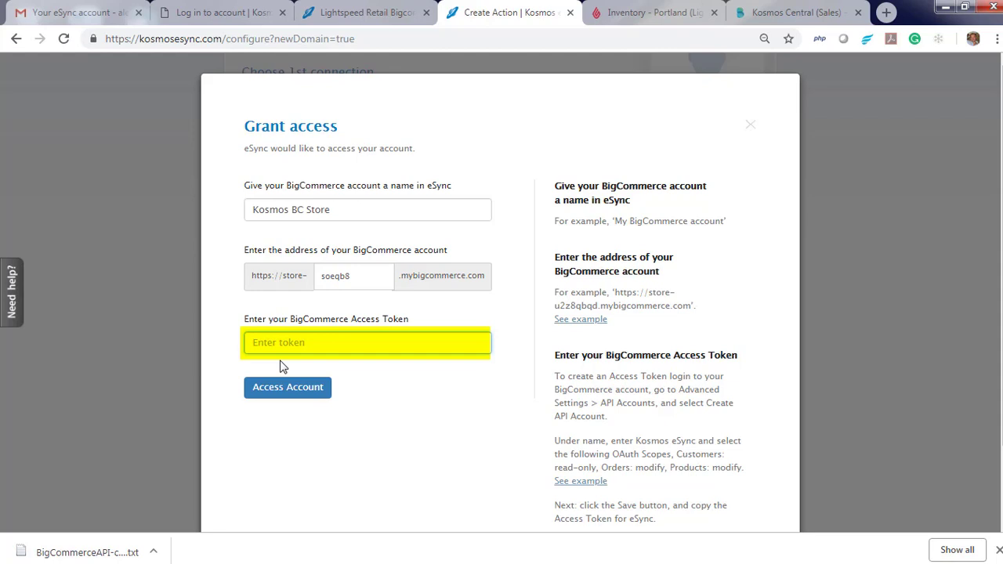
{"action": "key", "text": "ctrl+v"}
{"action": "left_click", "coordinate": [289, 390]}
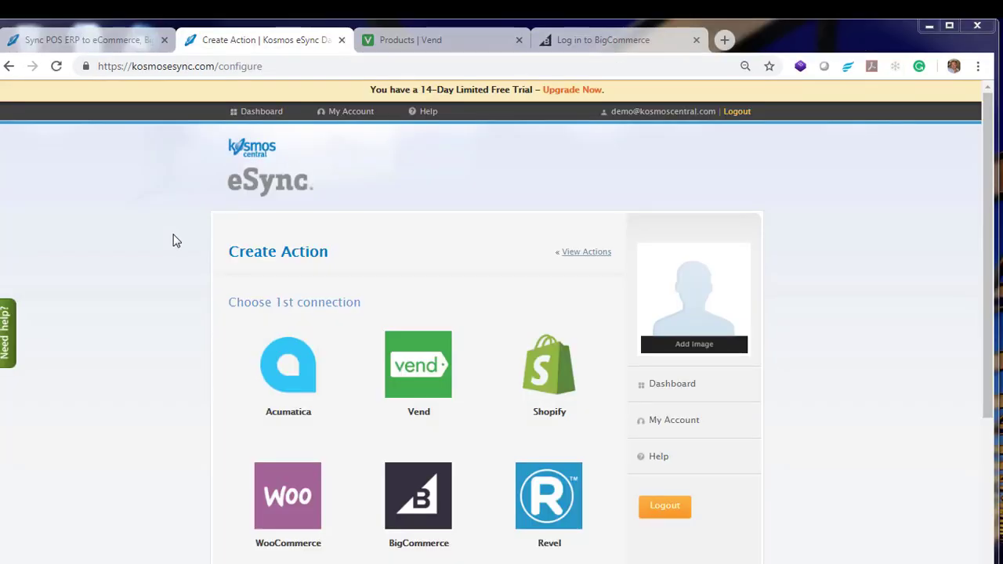
Choose Vend POS as the first connection and the BigCommerce account Kosmos BC as the second, and continue
{"action": "left_click", "coordinate": [410, 374]}
{"action": "left_click", "coordinate": [262, 486]}
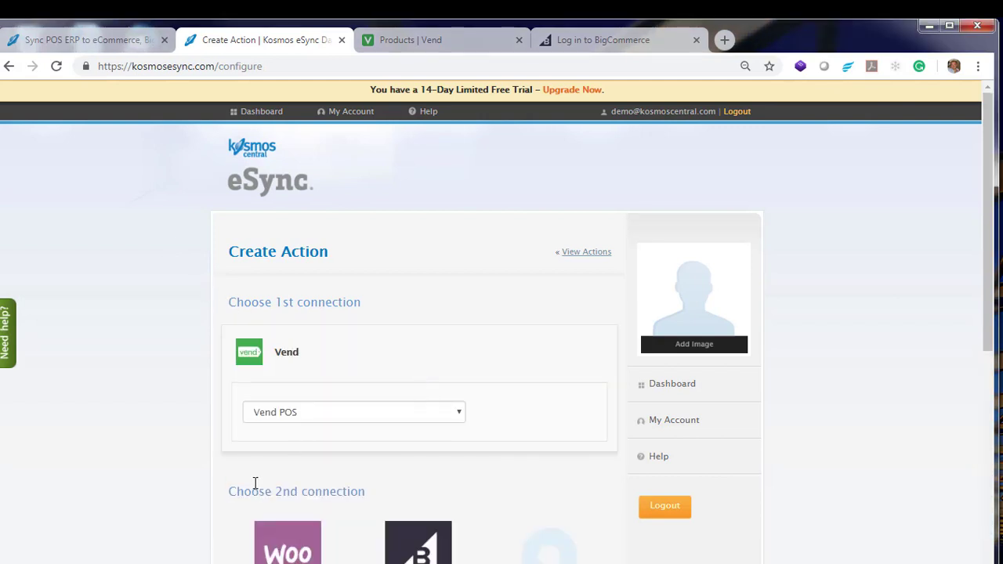
{"action": "left_click", "coordinate": [424, 338]}
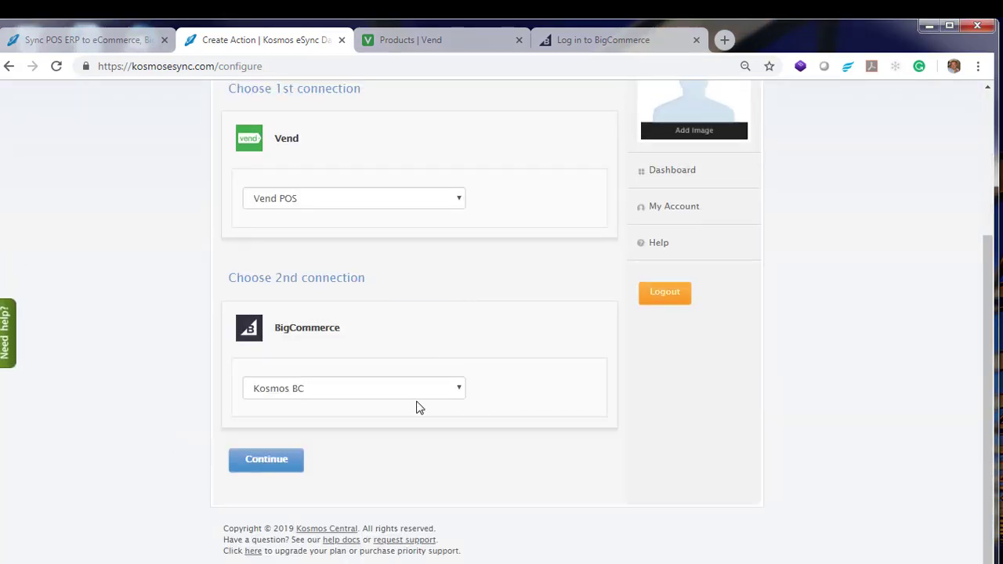
{"action": "left_click", "coordinate": [267, 461]}
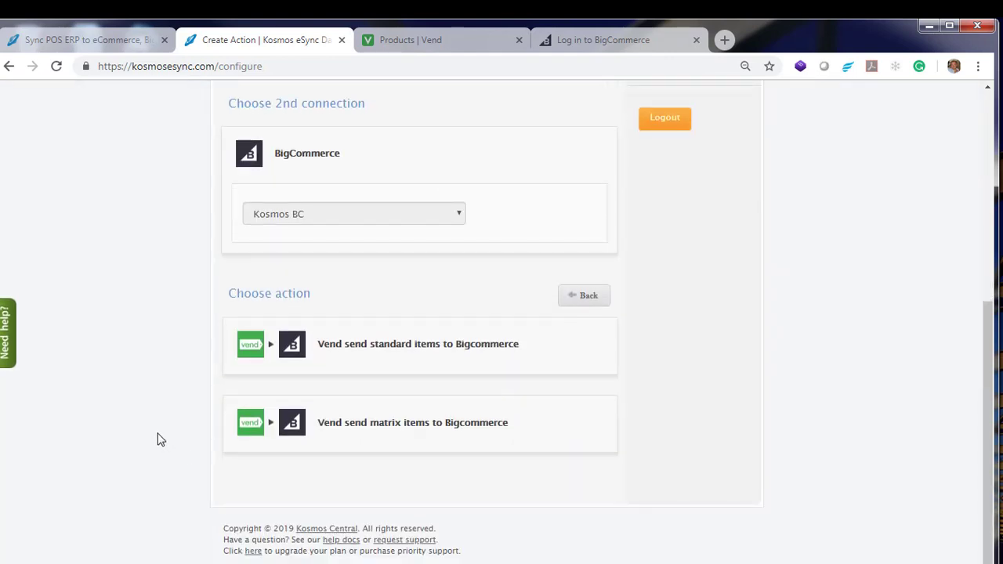
Choose the action "Vend send standard items to Bigcommerce" and save it under its suggested name
{"action": "left_click", "coordinate": [345, 349]}
{"action": "left_click", "coordinate": [272, 471]}
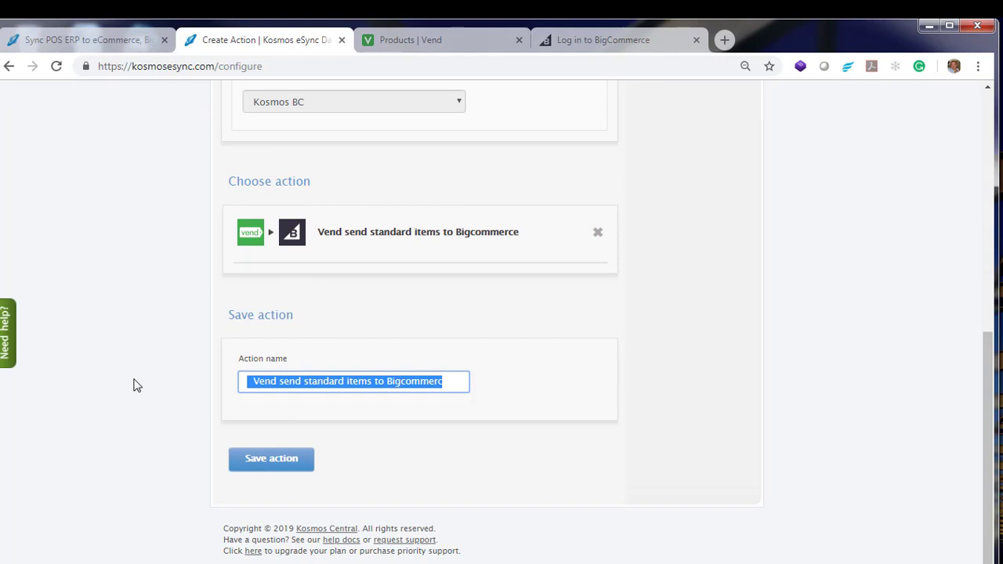
{"action": "left_click", "coordinate": [262, 461]}
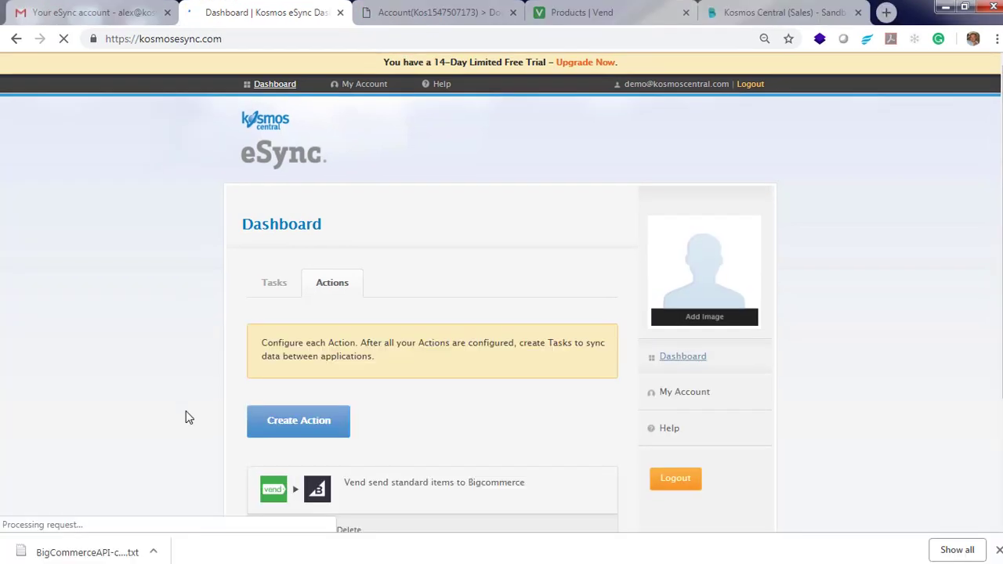
Configure the Vend to BigCommerce action to send data updated after January 17, 2019
{"action": "scroll", "coordinate": [171, 416], "scroll_direction": "down", "scroll_amount": 1}
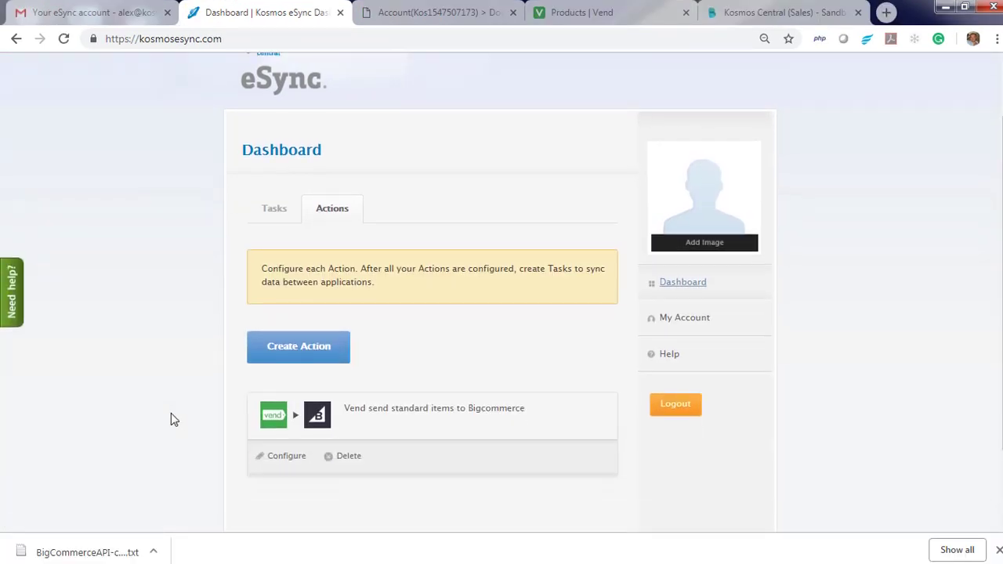
{"action": "left_click", "coordinate": [281, 462]}
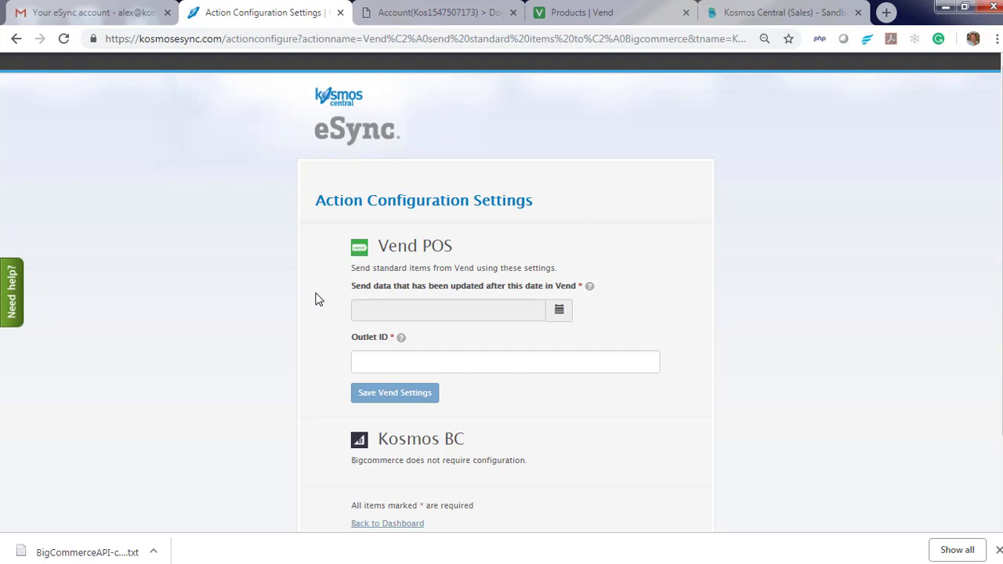
{"action": "left_click", "coordinate": [559, 312]}
{"action": "left_click", "coordinate": [639, 421]}
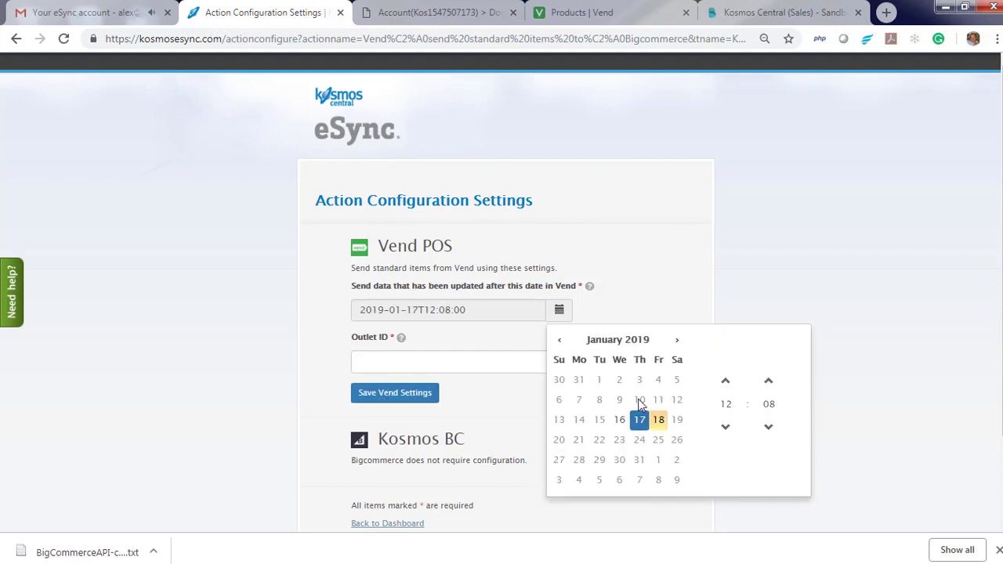
{"action": "left_click", "coordinate": [645, 266]}
Check the Outlet ID help, switch to Vend and open the Portland outlet from the outlets and registers setup
{"action": "mouse_move", "coordinate": [401, 338]}
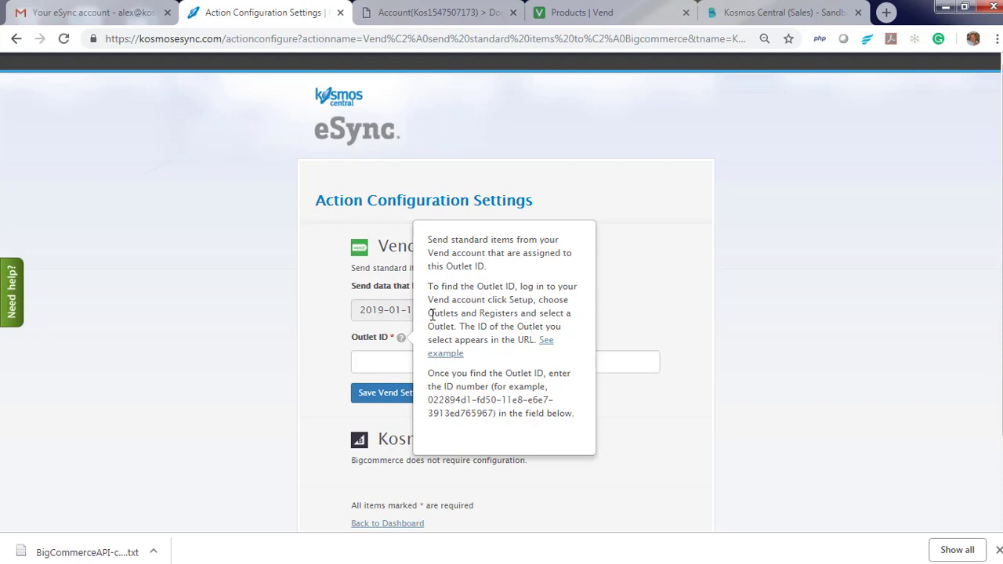
{"action": "left_click", "coordinate": [580, 14]}
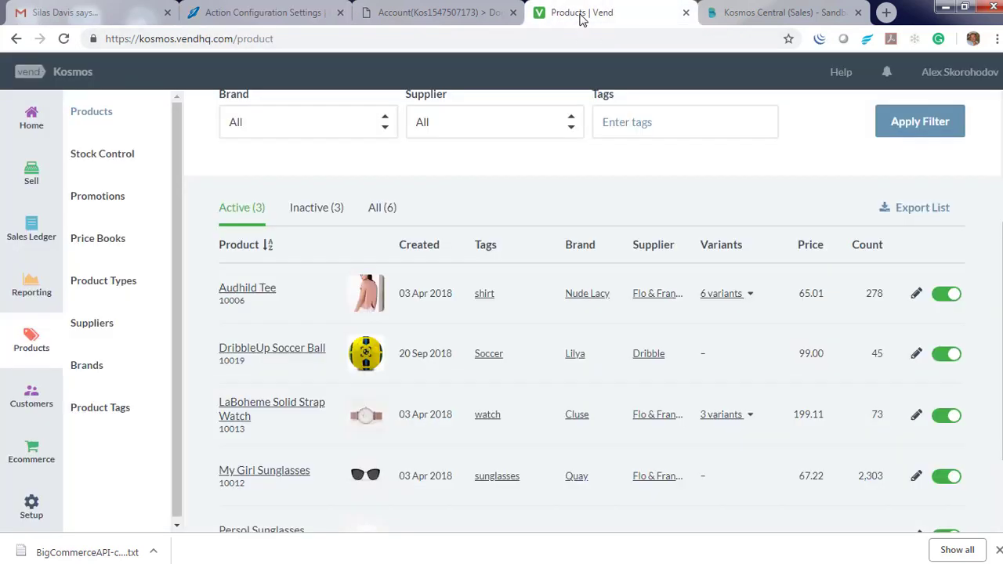
{"action": "left_click", "coordinate": [32, 502]}
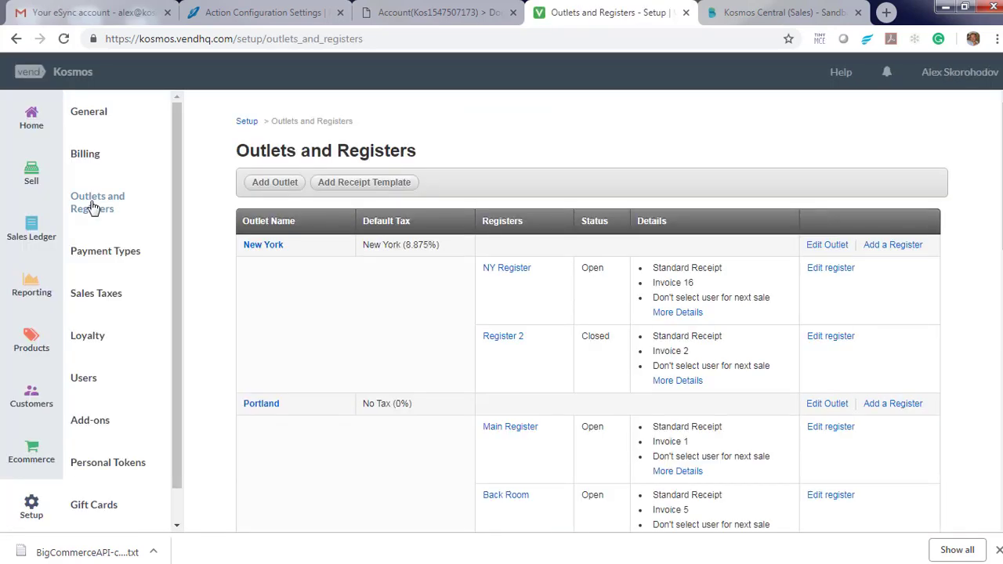
{"action": "left_click", "coordinate": [261, 406]}
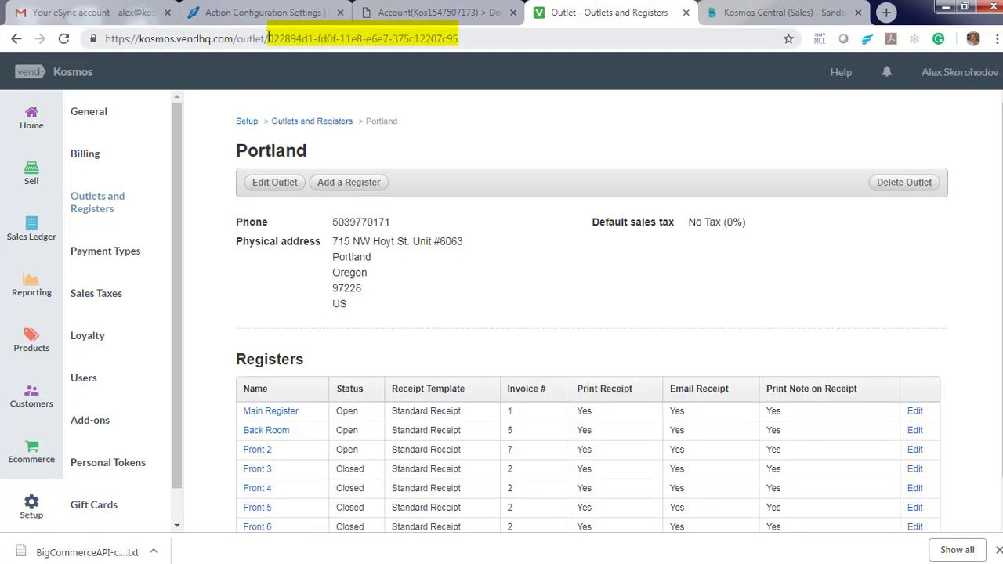
Copy the Portland outlet's ID from its web address into the eSync Outlet ID setting and save the Vend settings
{"action": "left_click_drag", "start_coordinate": [268, 38], "coordinate": [602, 30]}
{"action": "right_click", "coordinate": [391, 39]}
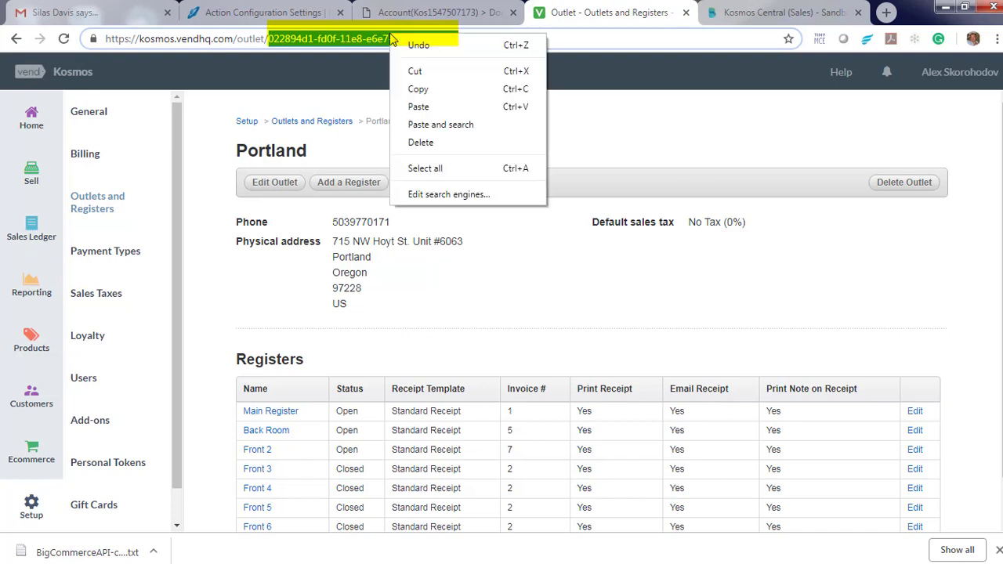
{"action": "left_click", "coordinate": [422, 90]}
{"action": "left_click", "coordinate": [291, 13]}
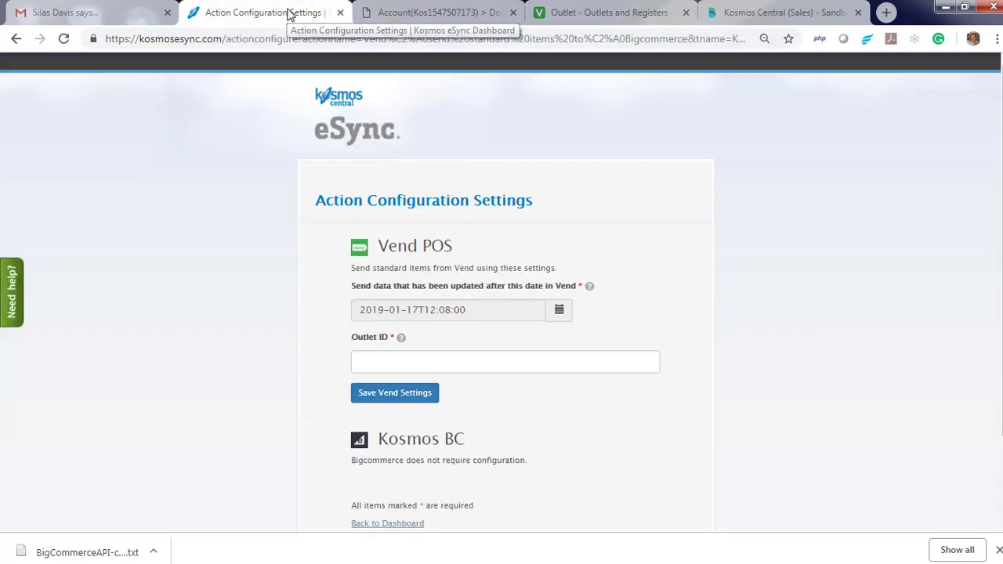
{"action": "left_click", "coordinate": [366, 364]}
{"action": "key", "text": "ctrl+v"}
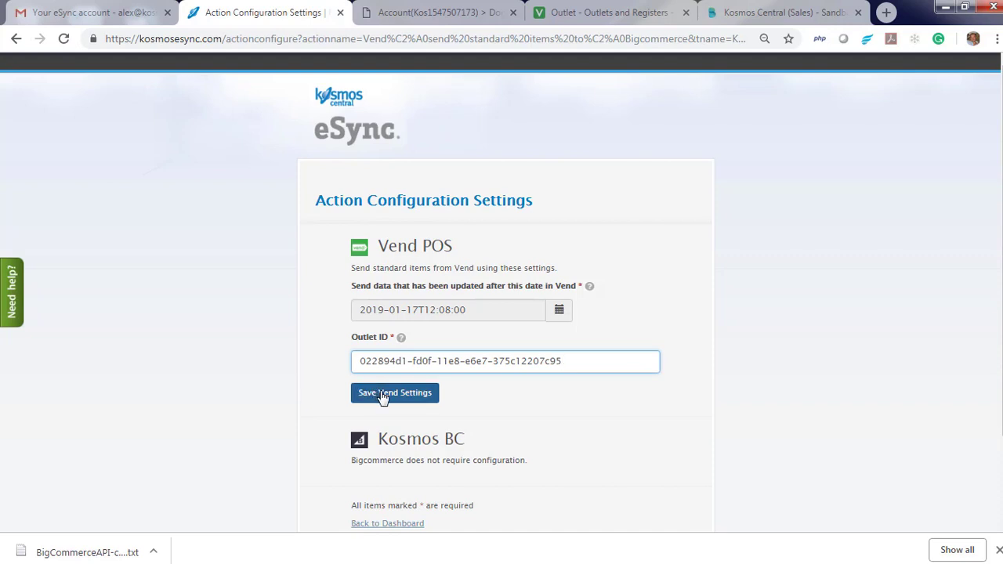
{"action": "left_click", "coordinate": [381, 394]}
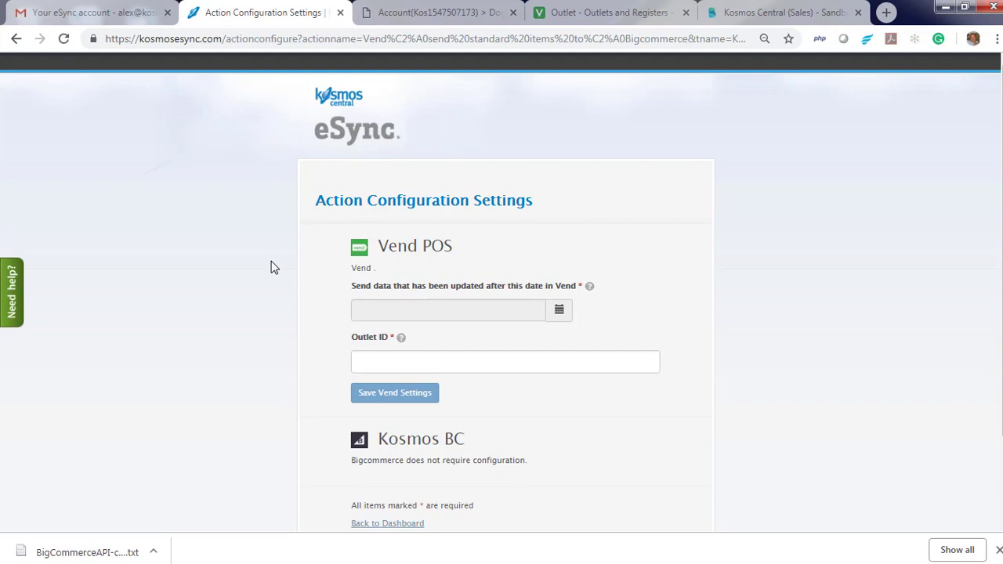
Return to the dashboard and reopen the standard items action's configuration to check the saved Vend settings
{"action": "scroll", "coordinate": [264, 287], "scroll_direction": "down", "scroll_amount": 2}
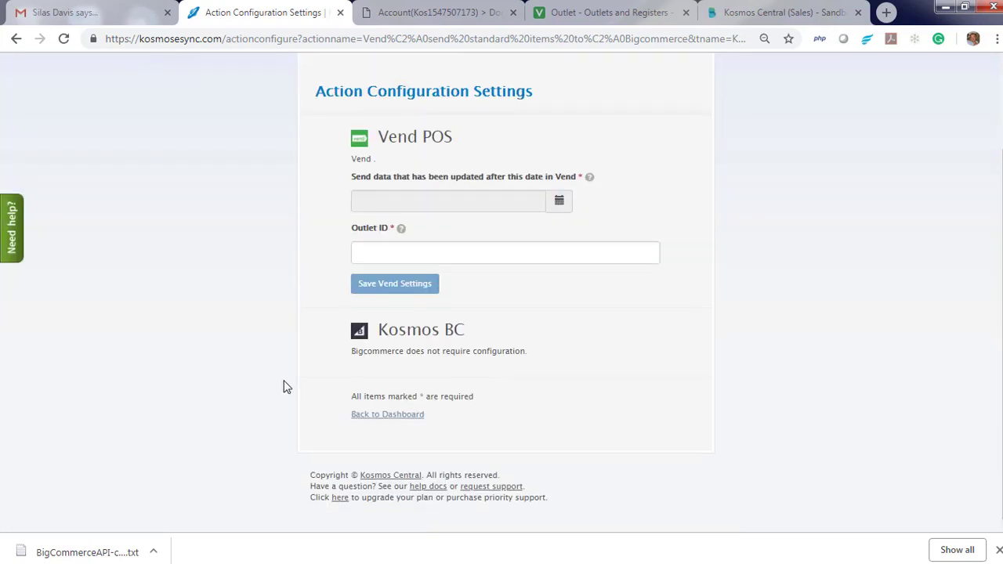
{"action": "left_click", "coordinate": [376, 415]}
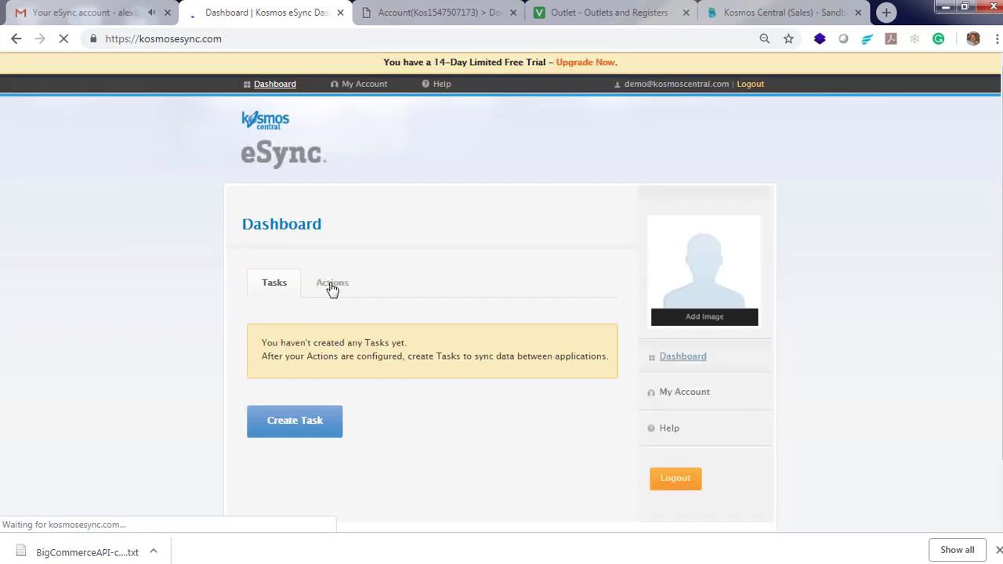
{"action": "left_click", "coordinate": [331, 285]}
{"action": "scroll", "coordinate": [259, 389], "scroll_direction": "down", "scroll_amount": 2}
{"action": "left_click", "coordinate": [287, 382]}
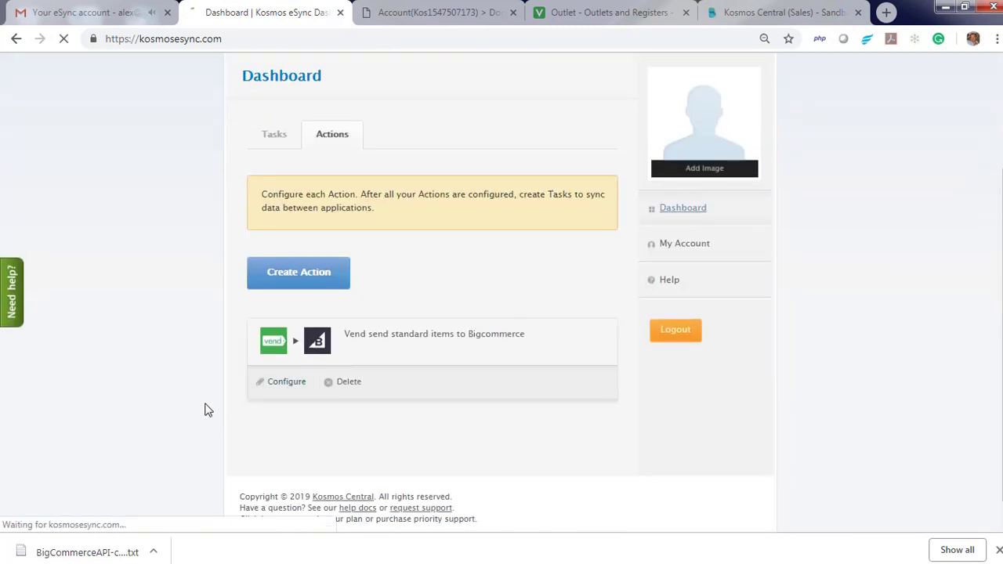
{"action": "left_click", "coordinate": [476, 274]}
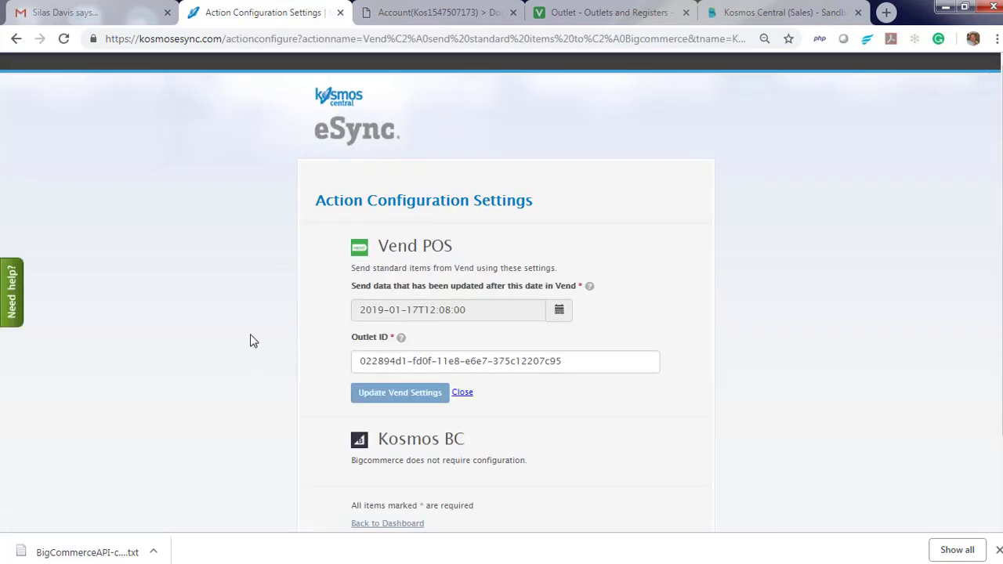
Return to the dashboard and start a new task containing the Vend send standard items to Bigcommerce action
{"action": "scroll", "coordinate": [298, 447], "scroll_direction": "down", "scroll_amount": 2}
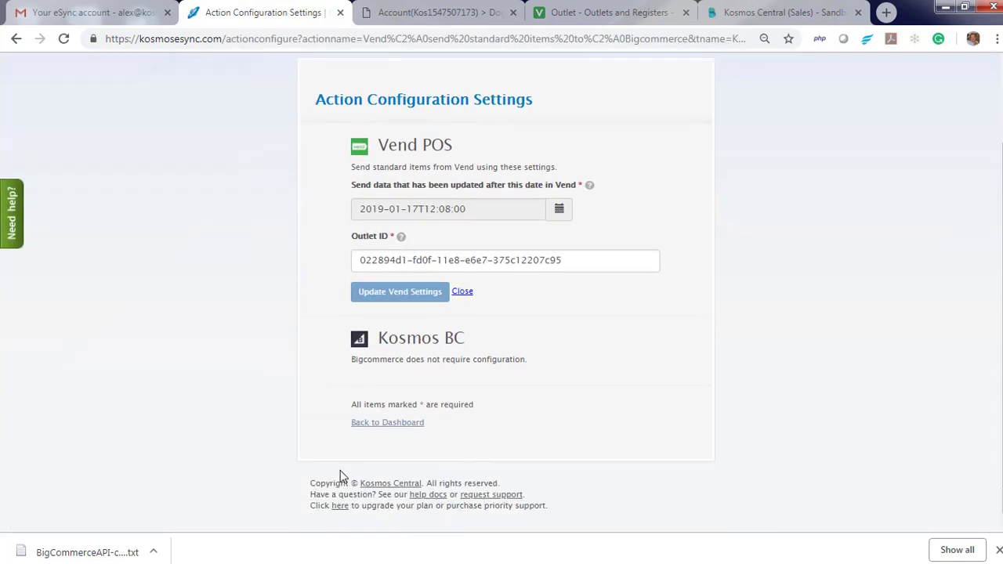
{"action": "left_click", "coordinate": [388, 415]}
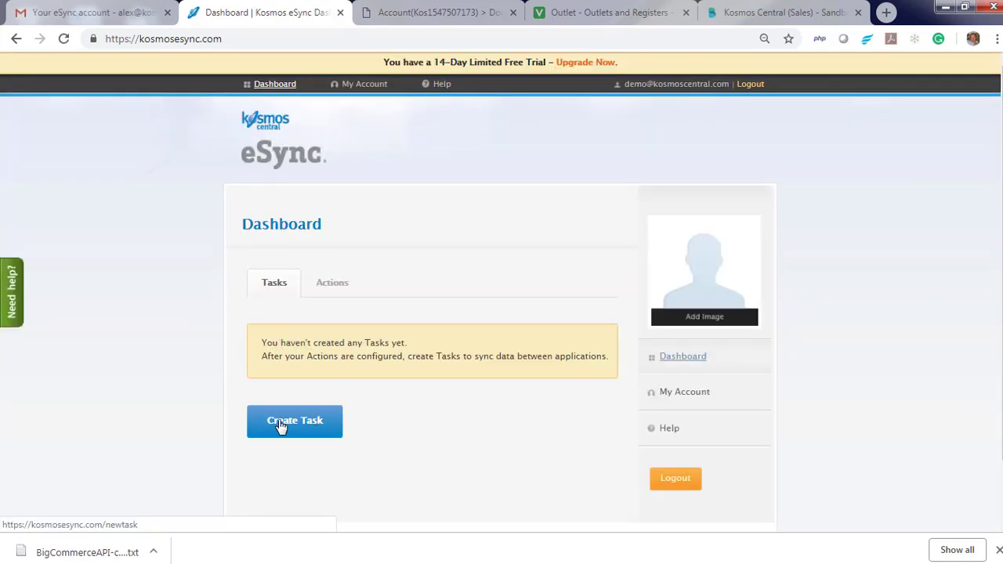
{"action": "left_click", "coordinate": [281, 424]}
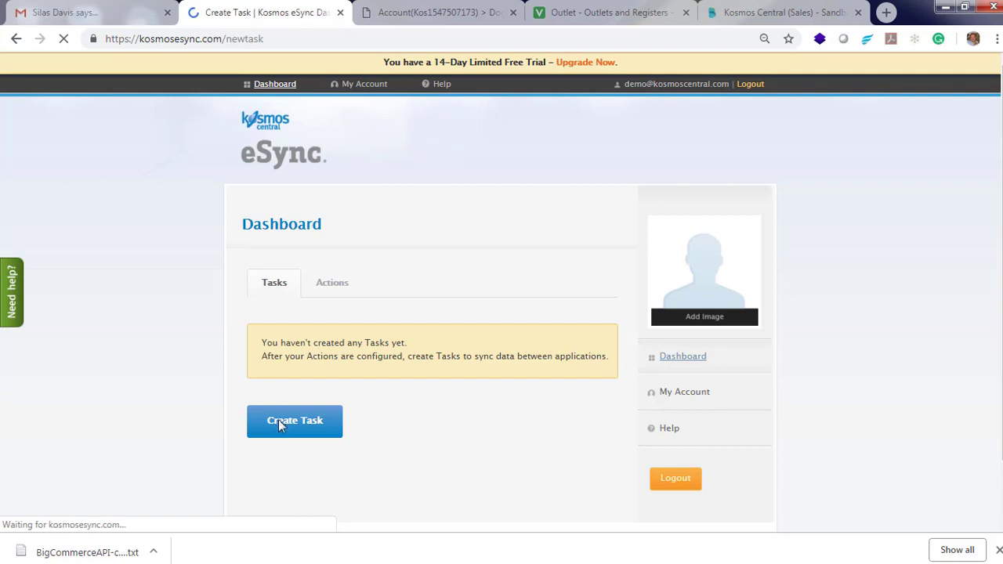
{"action": "left_click", "coordinate": [305, 397]}
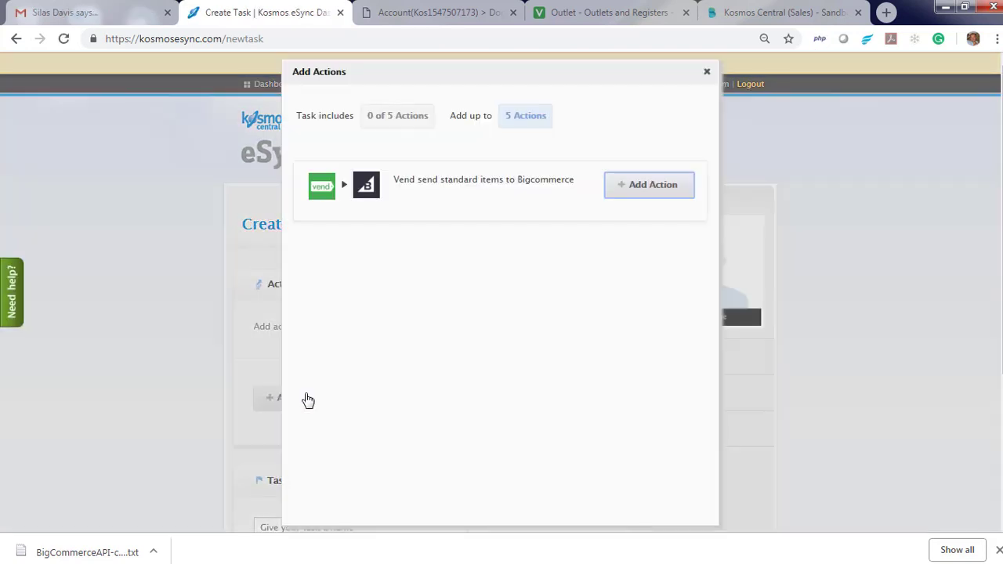
{"action": "left_click", "coordinate": [647, 191]}
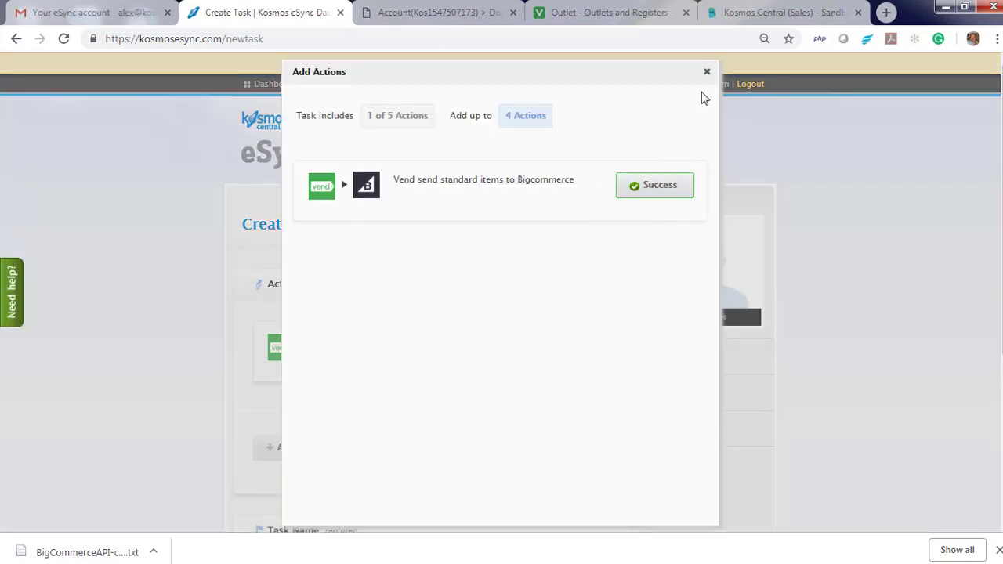
{"action": "left_click", "coordinate": [708, 77]}
Name the new task "Create Standard Products" and save it
{"action": "scroll", "coordinate": [398, 325], "scroll_direction": "down", "scroll_amount": 3}
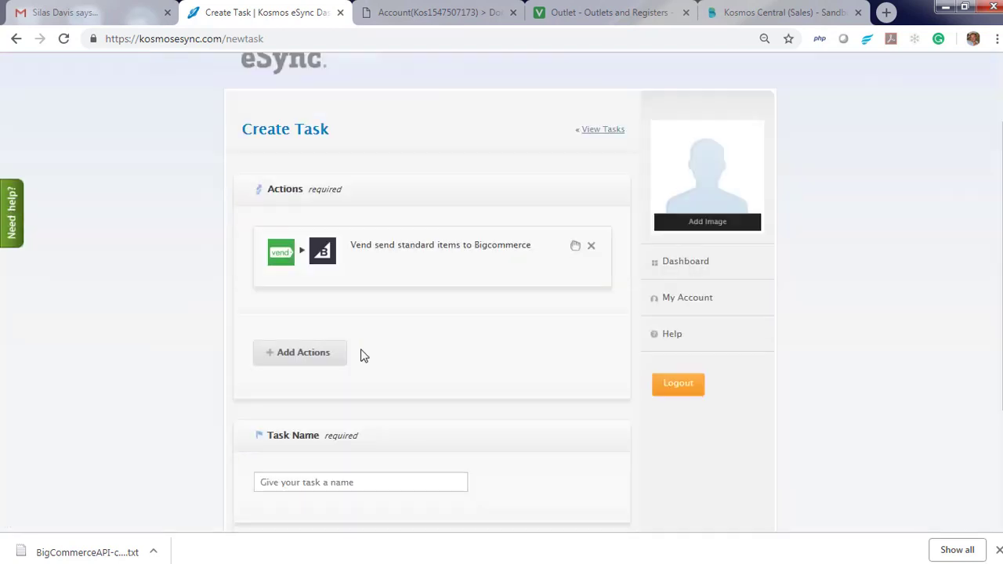
{"action": "left_click", "coordinate": [318, 355]}
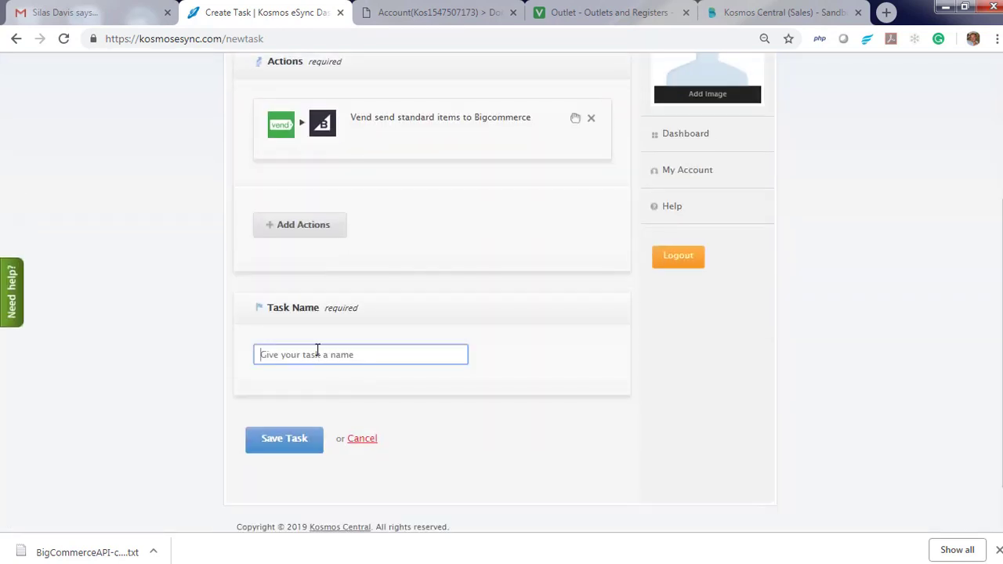
{"action": "type", "text": "Cre"}
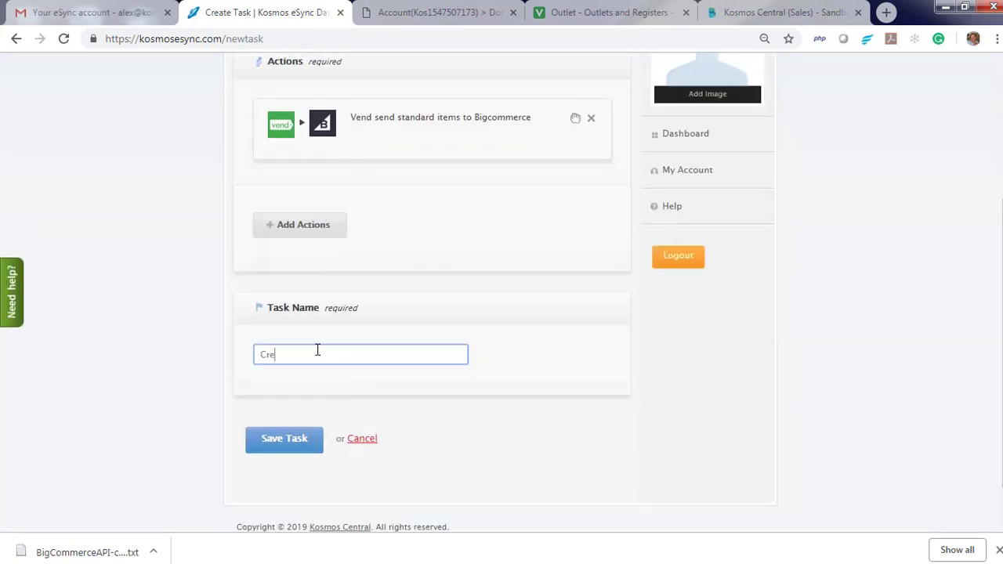
{"action": "type", "text": "ate Standard Products"}
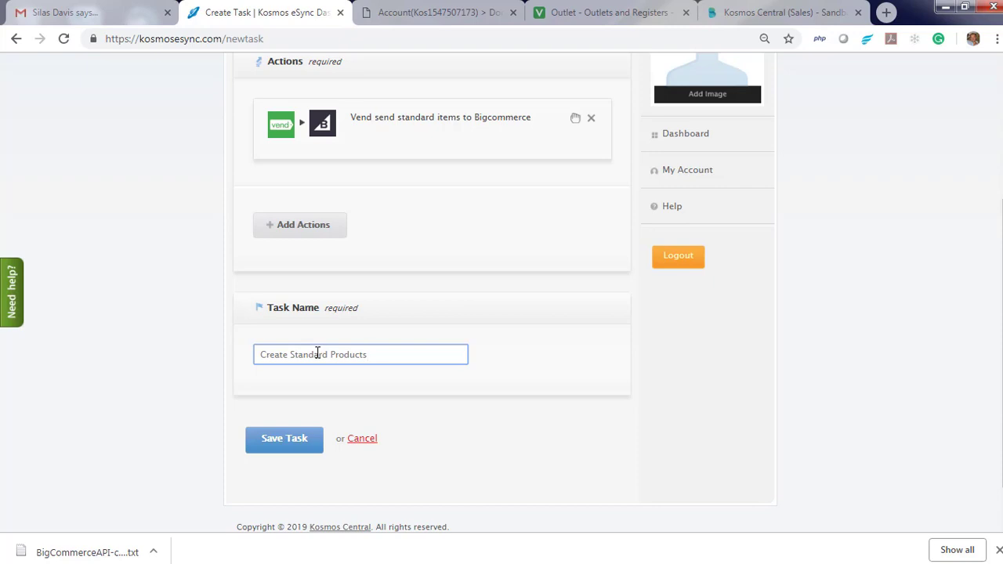
{"action": "left_click", "coordinate": [280, 441]}
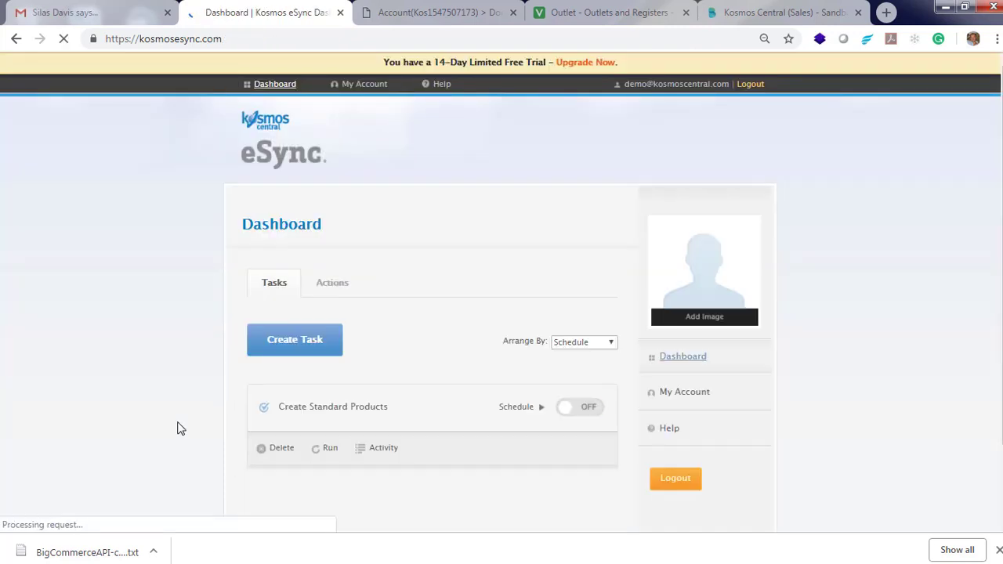
Run the Create Standard Products task, close its progress window and try to turn on its schedule
{"action": "left_click", "coordinate": [328, 449]}
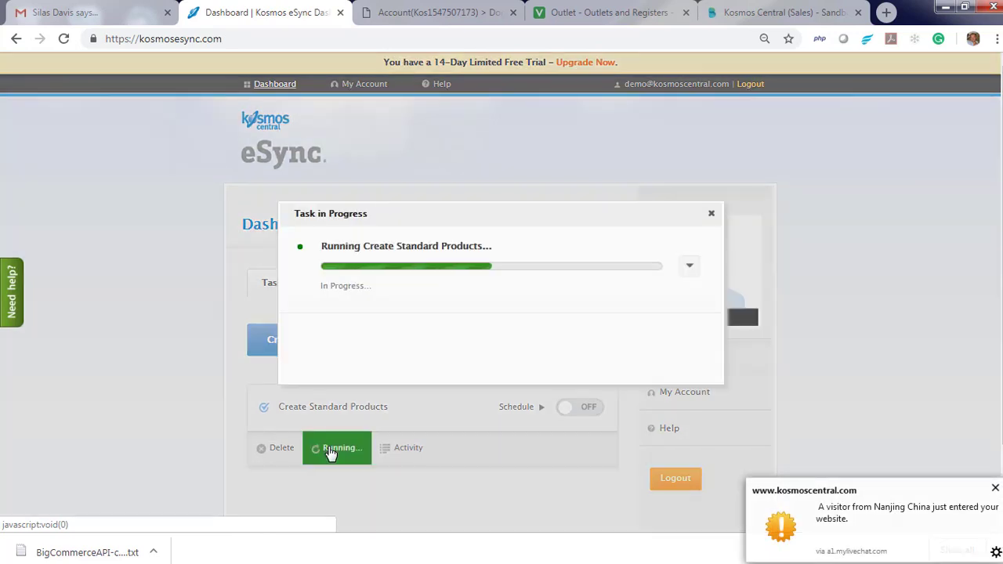
{"action": "left_click", "coordinate": [712, 218]}
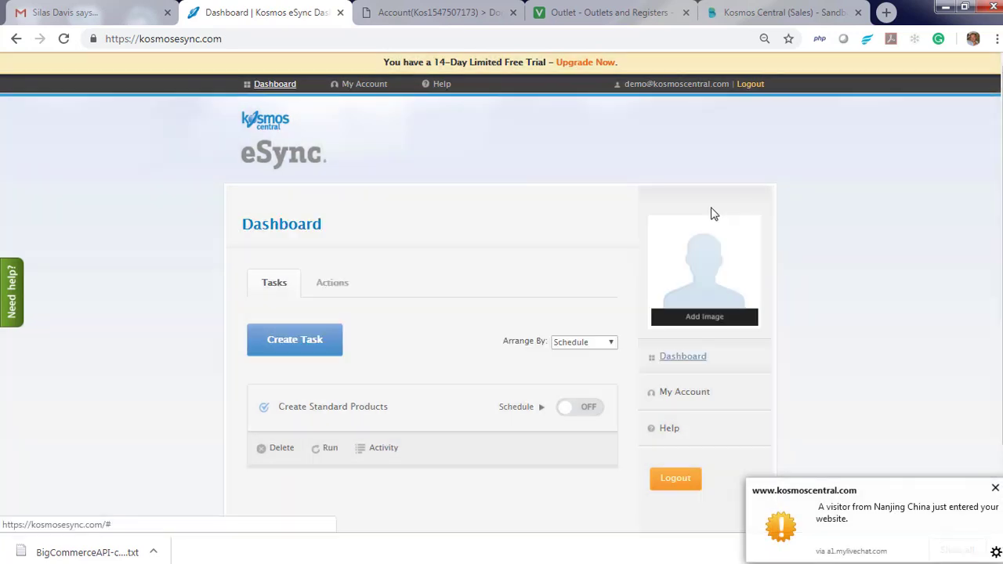
{"action": "left_click", "coordinate": [579, 408]}
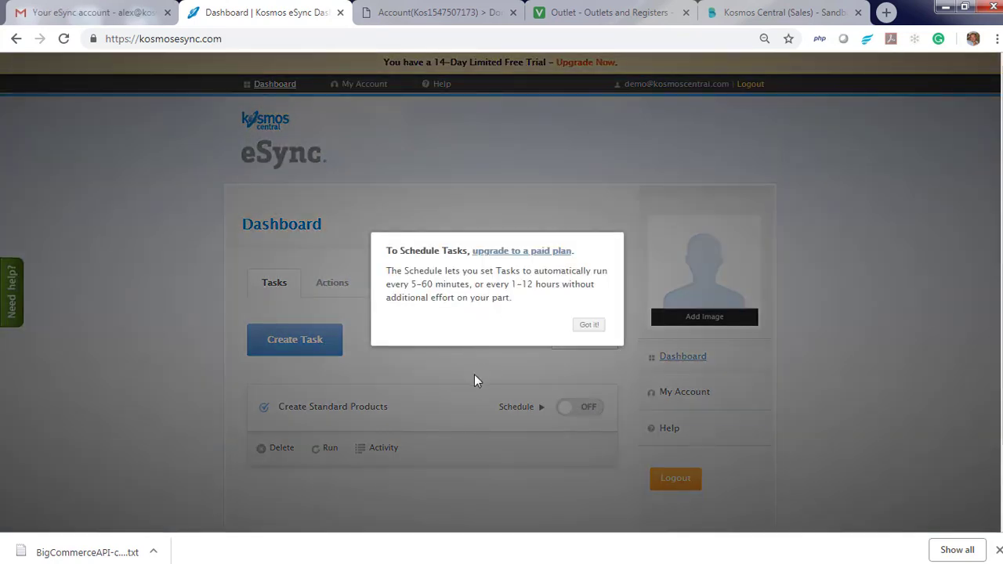
{"action": "left_click", "coordinate": [471, 406]}
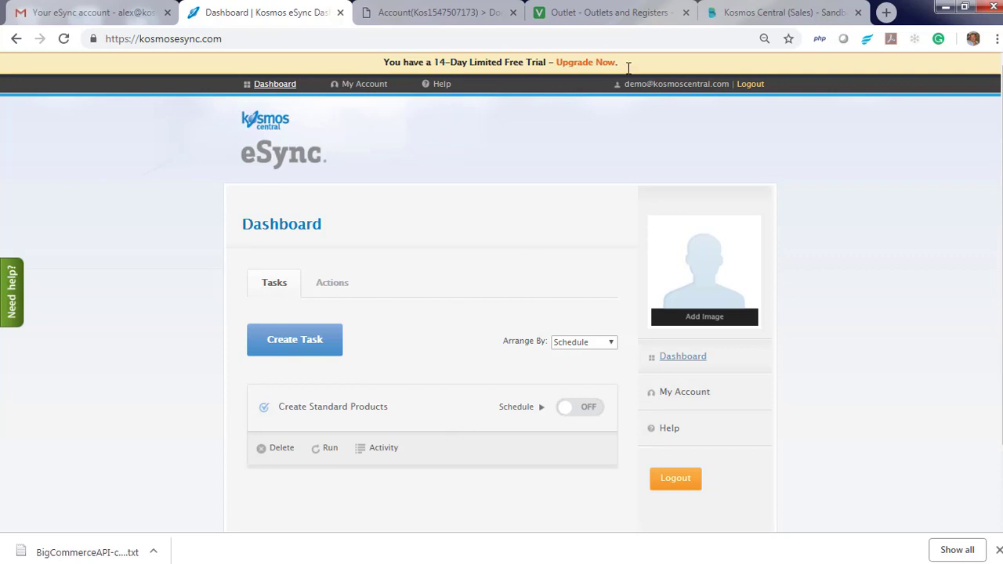
Switch to Vend, set the DribbleUp Soccer Ball's retail price to $59 and save the product
{"action": "left_click", "coordinate": [604, 18]}
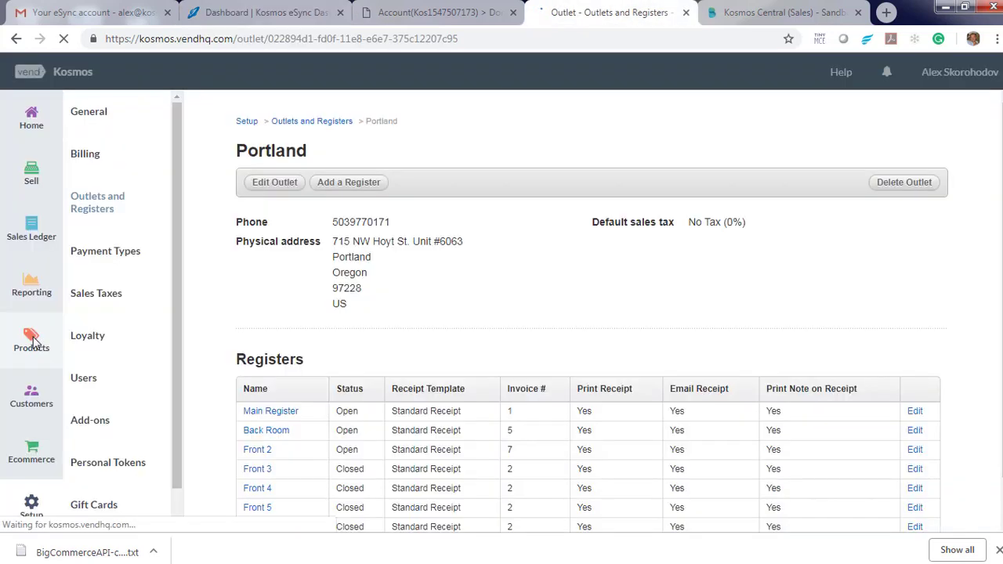
{"action": "scroll", "coordinate": [323, 405], "scroll_direction": "down", "scroll_amount": 5}
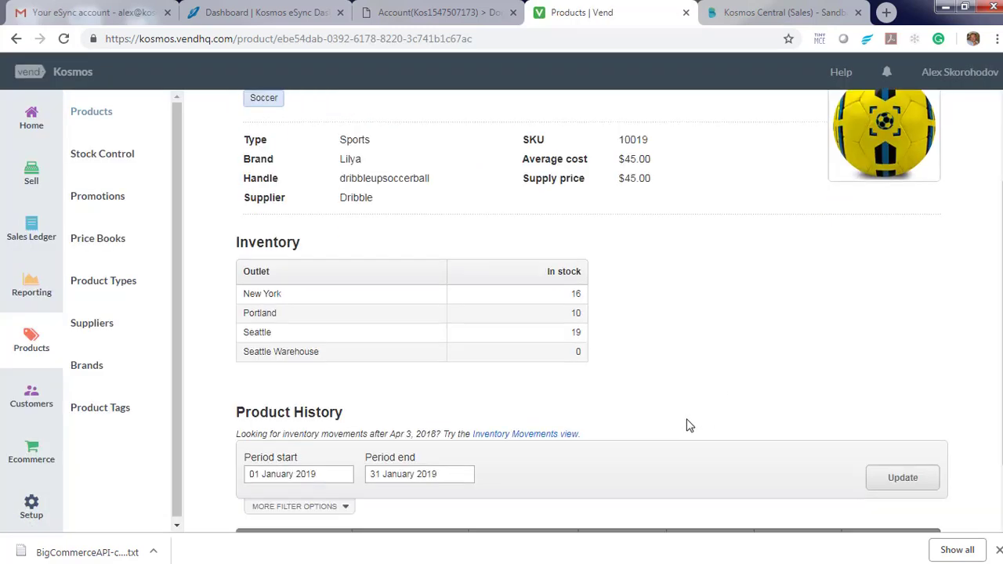
{"action": "scroll", "coordinate": [666, 426], "scroll_direction": "down", "scroll_amount": 1}
{"action": "scroll", "coordinate": [619, 426], "scroll_direction": "up", "scroll_amount": 2}
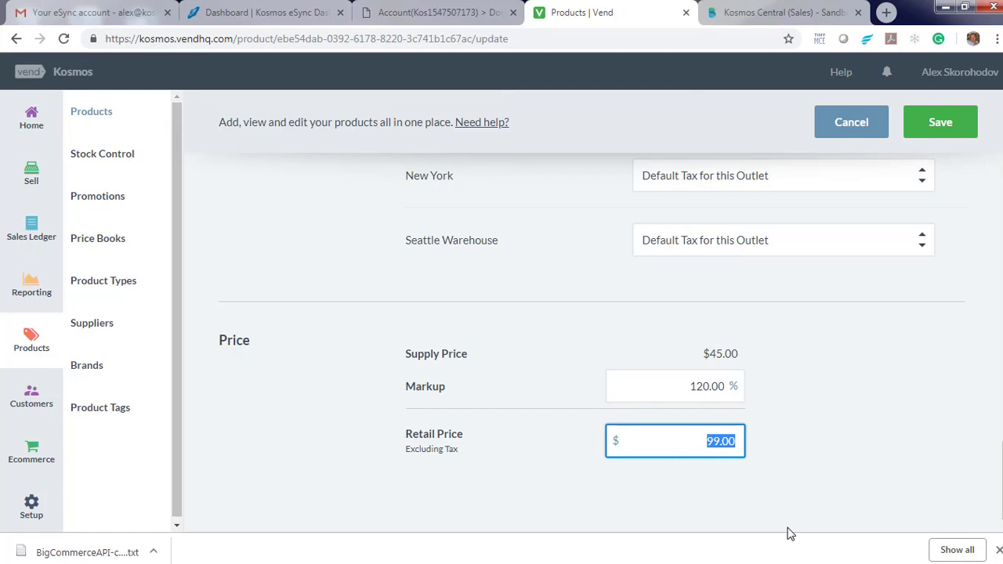
{"action": "type", "text": "59"}
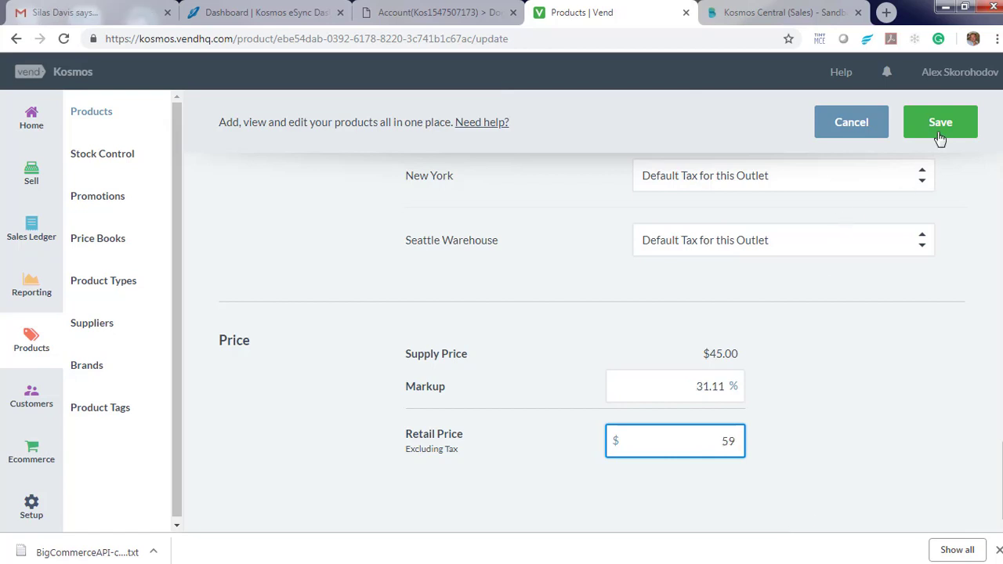
{"action": "left_click", "coordinate": [940, 135]}
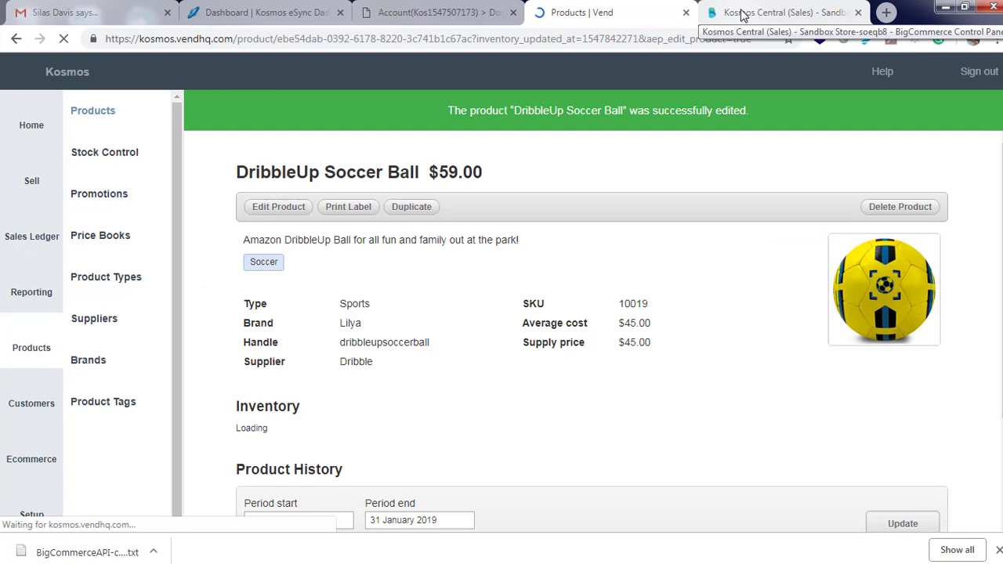
Switch to BigCommerce, reload the product list and look through the existing products
{"action": "left_click", "coordinate": [742, 13]}
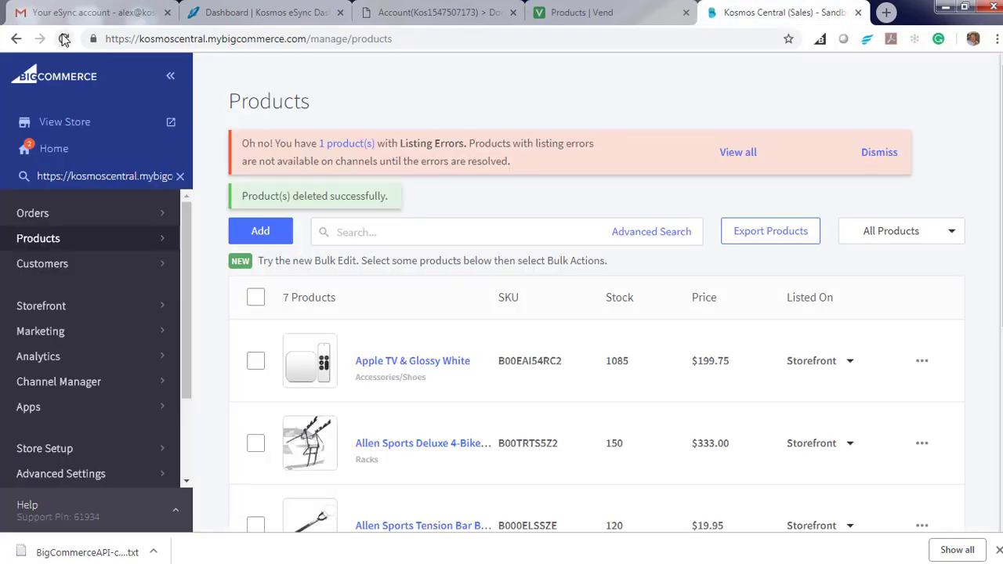
{"action": "left_click", "coordinate": [64, 39]}
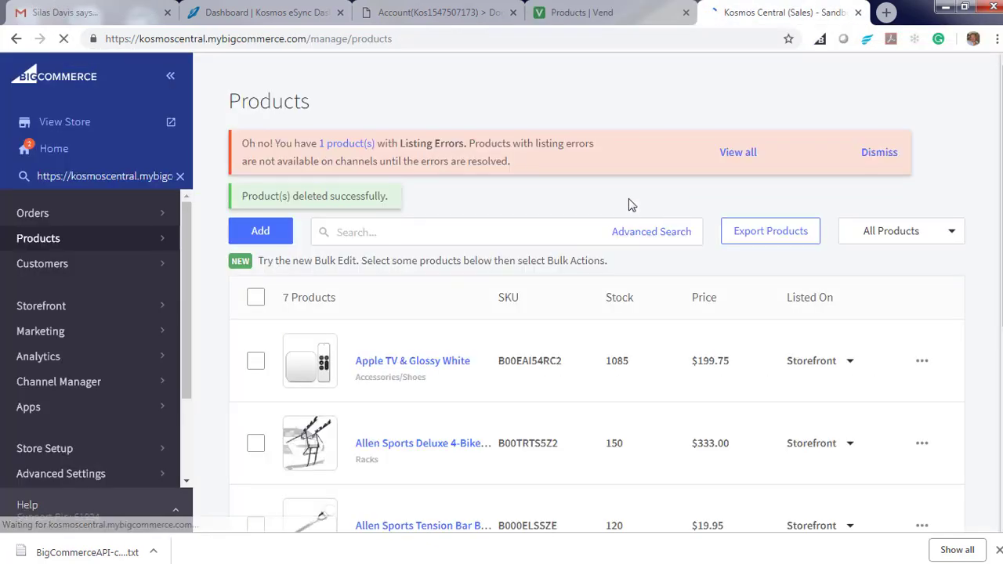
{"action": "scroll", "coordinate": [629, 198], "scroll_direction": "down", "scroll_amount": 4}
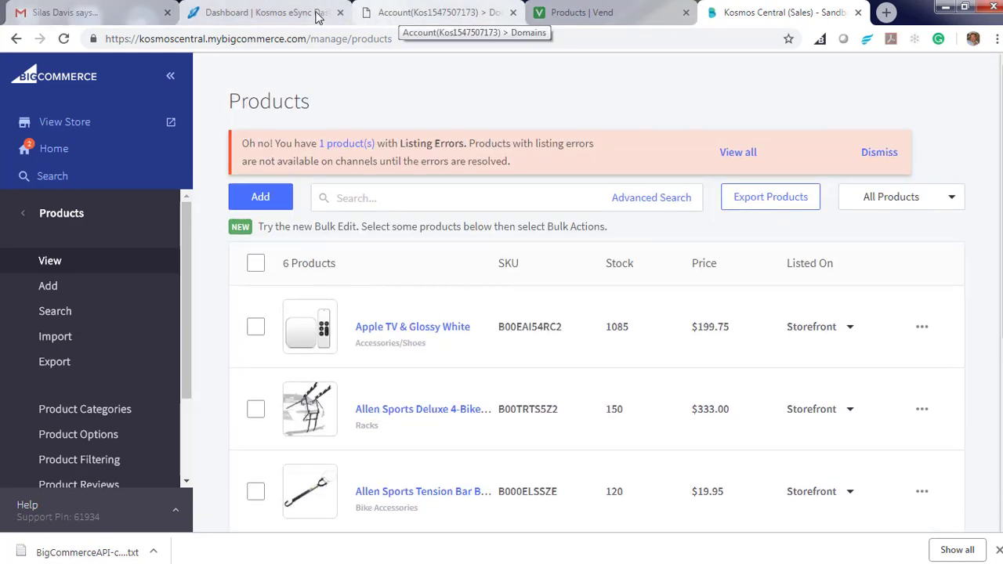
Run the Create Standard Products task again in eSync and switch to the BigCommerce product list to check the sync
{"action": "left_click", "coordinate": [286, 14]}
{"action": "left_click", "coordinate": [329, 458]}
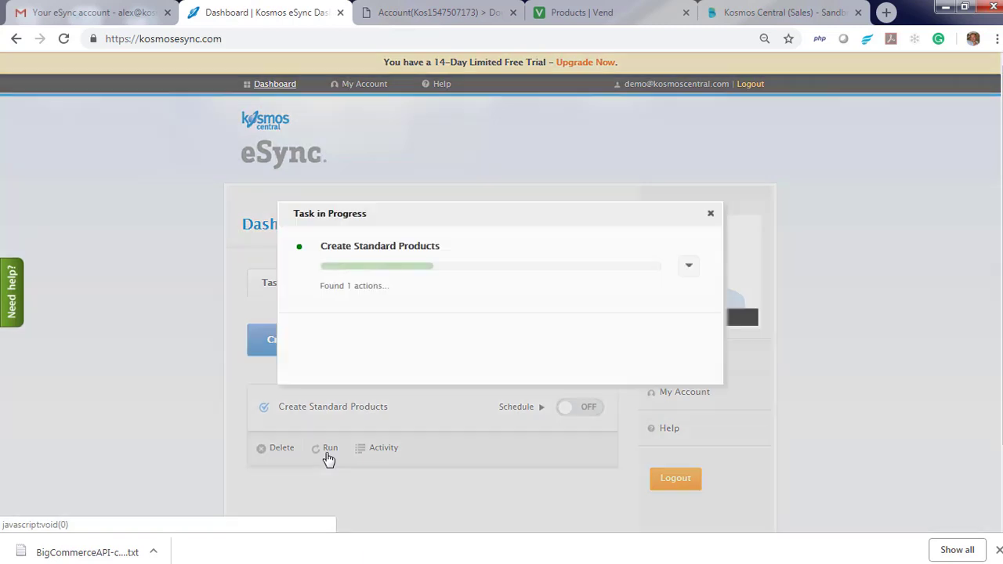
{"action": "left_click", "coordinate": [746, 15]}
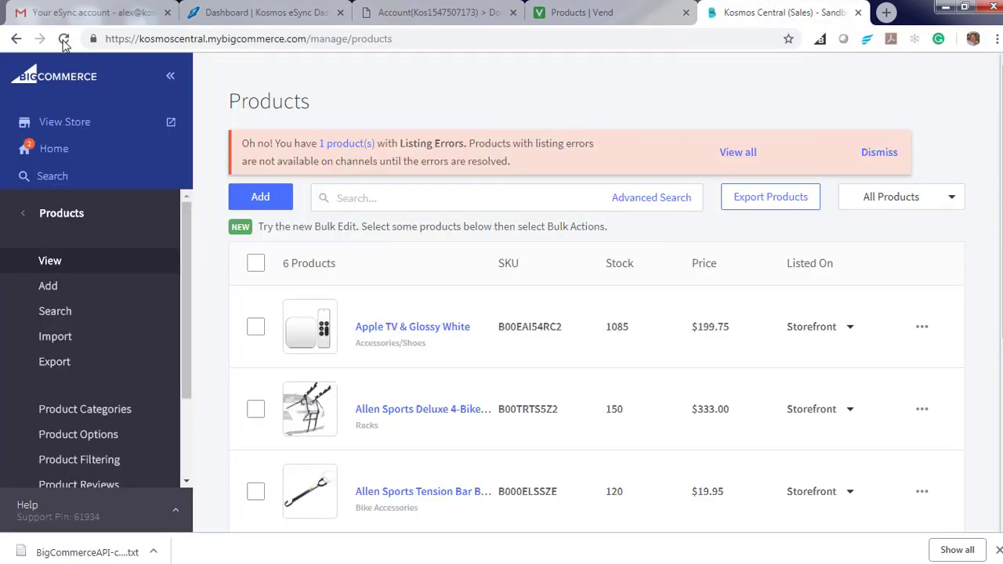